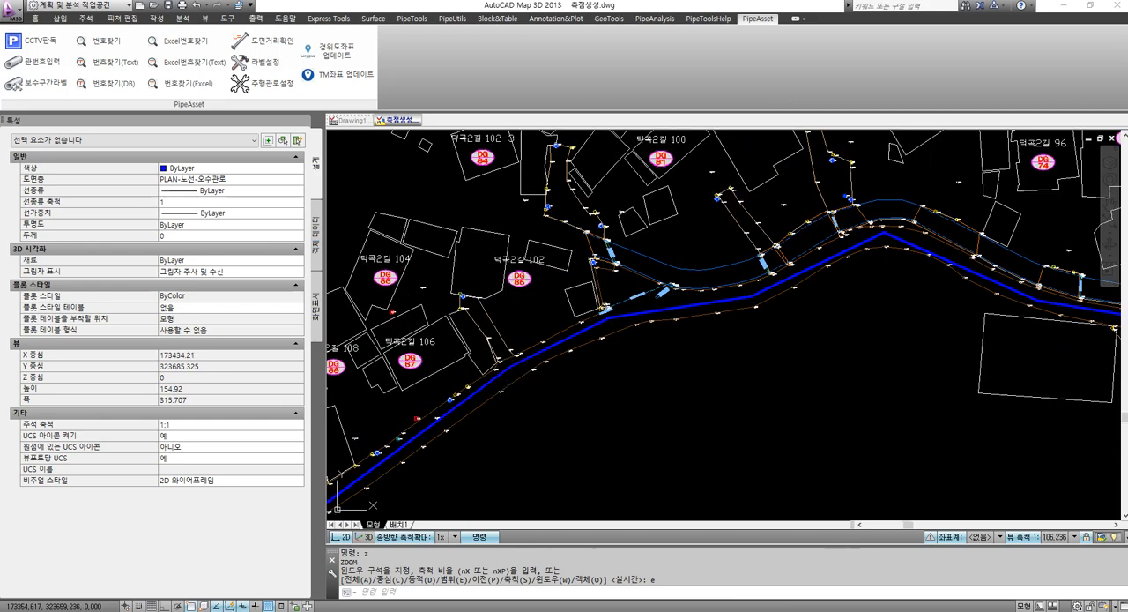
# Inspect the properties of the blue sewer route polyline running along the road
pyautogui.click(513, 359)
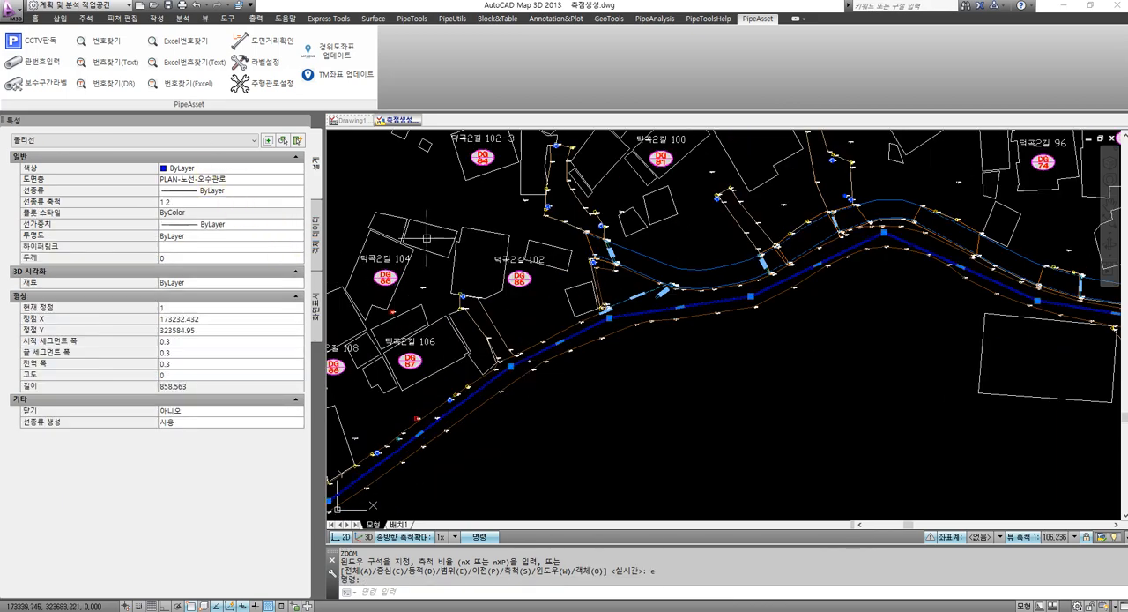
pyautogui.scroll(-8, 690, 306)
pyautogui.scroll(12, 552, 381)
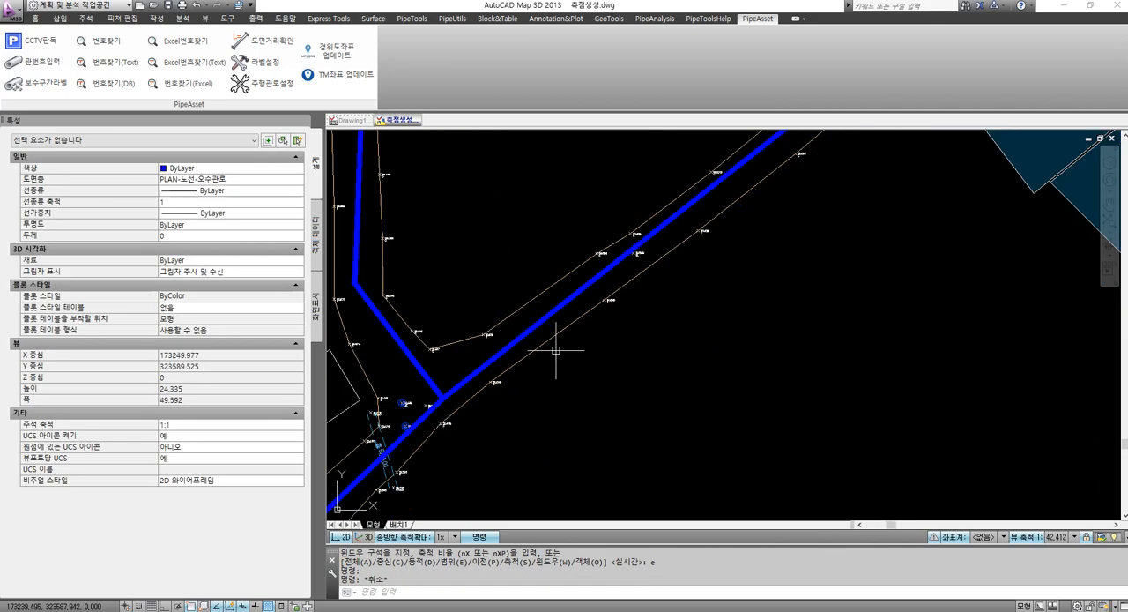
pyautogui.press('Escape')
# Check the start and end Z elevations of the concrete road edge line beside the sewer route
pyautogui.click(573, 322)
pyautogui.click(213, 181)
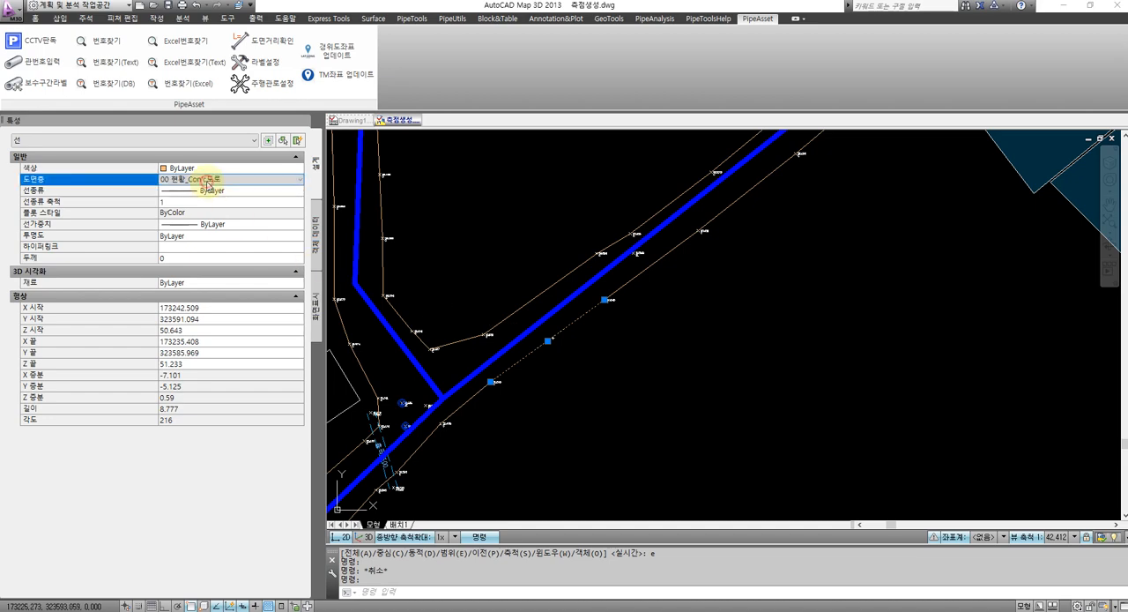
pyautogui.click(195, 362)
pyautogui.press('Escape')
# Check the start and end Z elevations of the asphalt road edge line near building DG 87
pyautogui.scroll(-8, 586, 349)
pyautogui.scroll(3, 631, 329)
pyautogui.scroll(10, 564, 304)
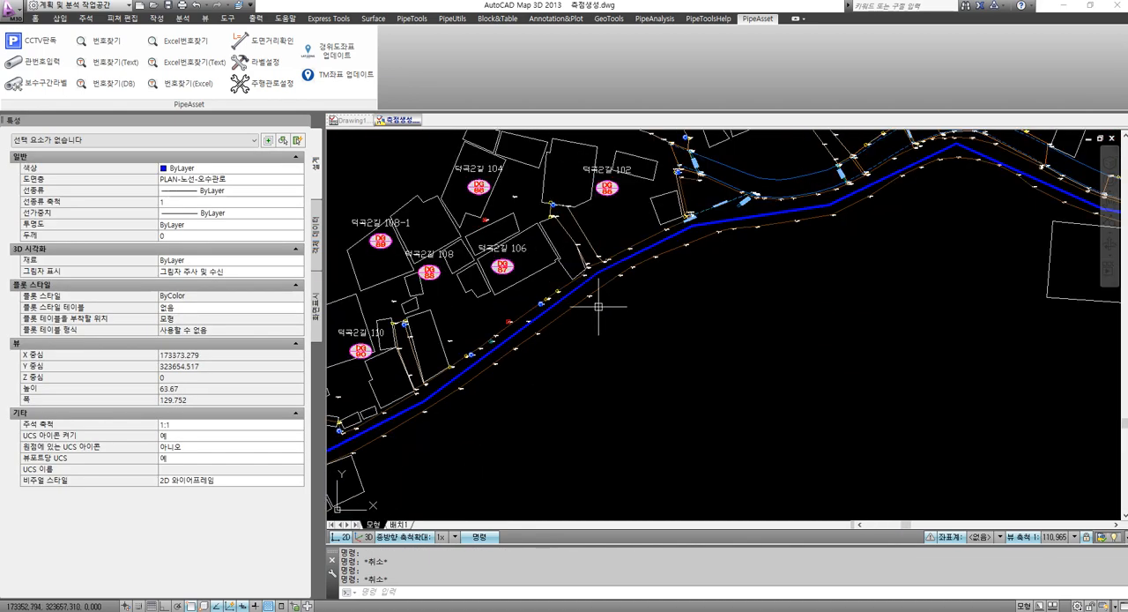
pyautogui.click(552, 302)
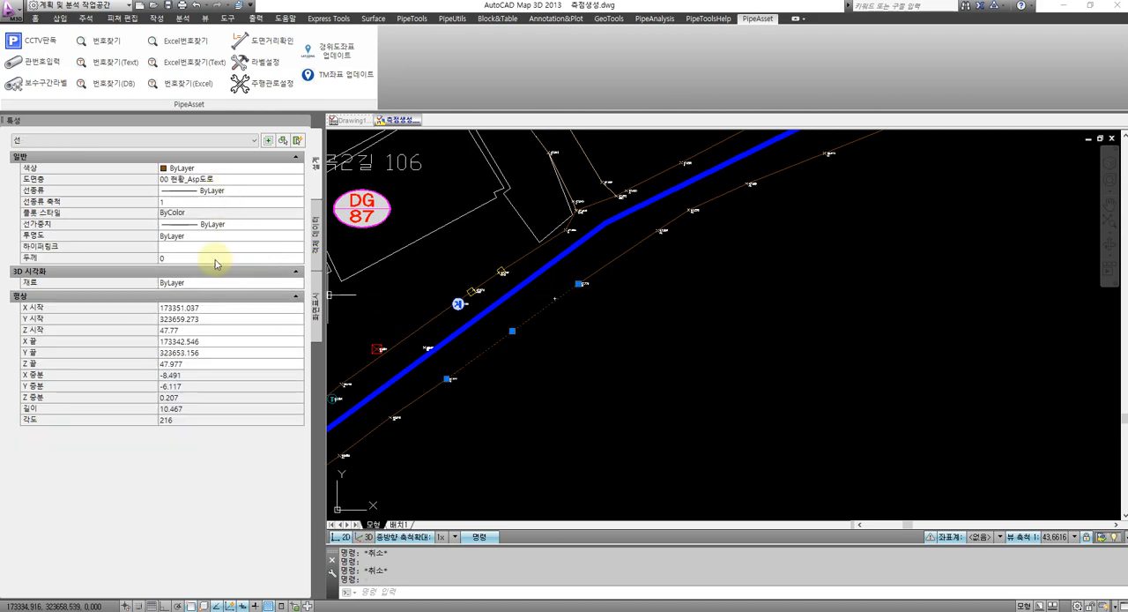
pyautogui.click(201, 333)
pyautogui.click(202, 364)
pyautogui.press('Escape')
pyautogui.scroll(-15, 587, 352)
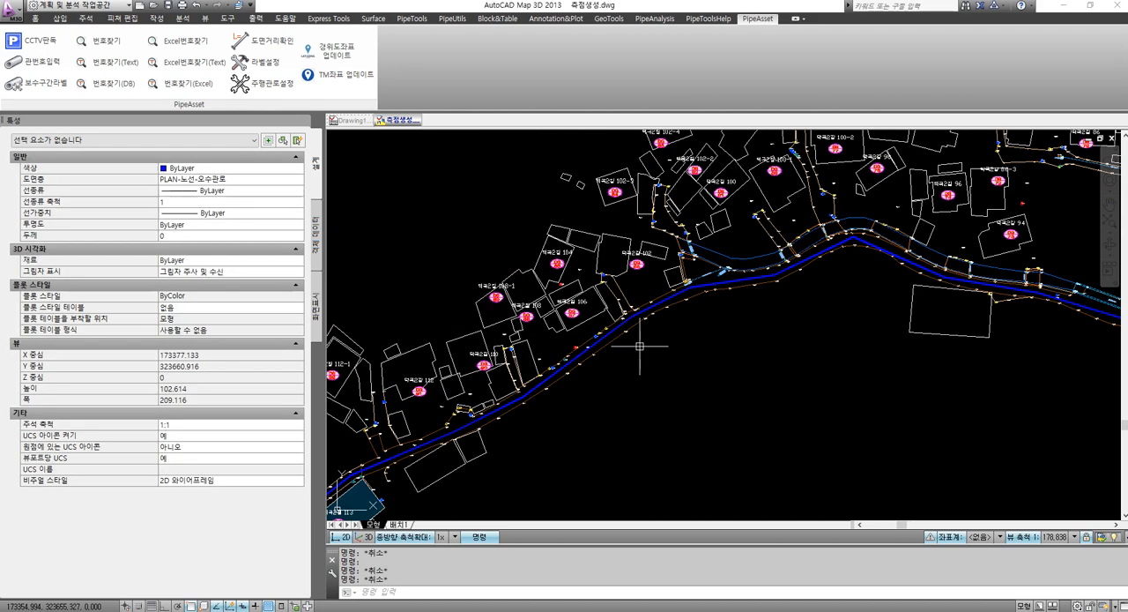
# Isolate the layers of the blue sewer route and the concrete and asphalt road edge lines near building DG 93
pyautogui.scroll(6, 649, 378)
pyautogui.scroll(-3, 649, 352)
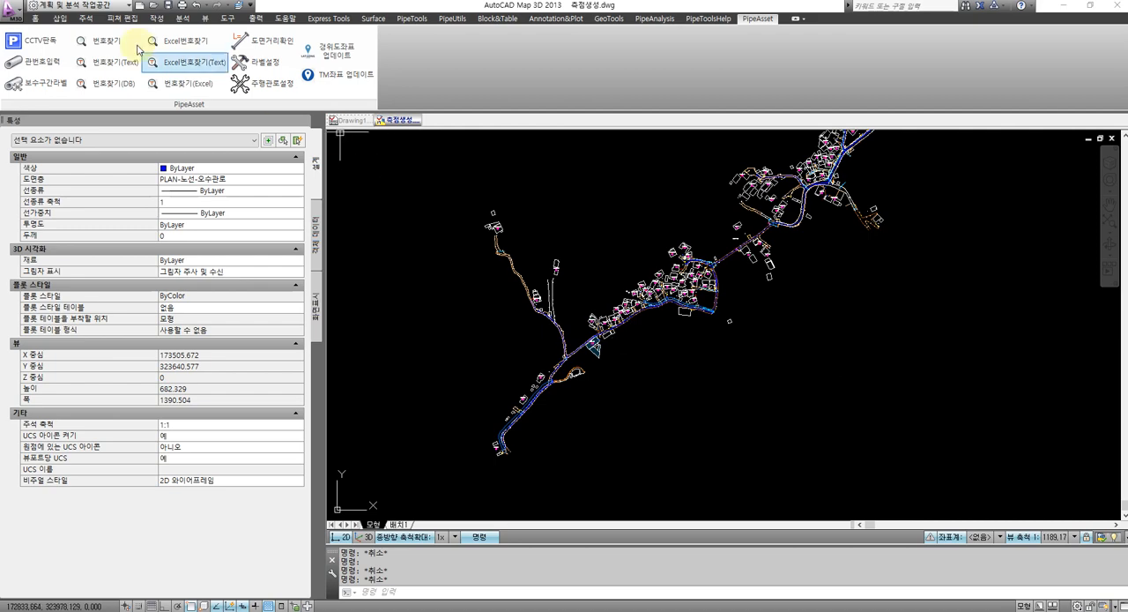
pyautogui.click(38, 19)
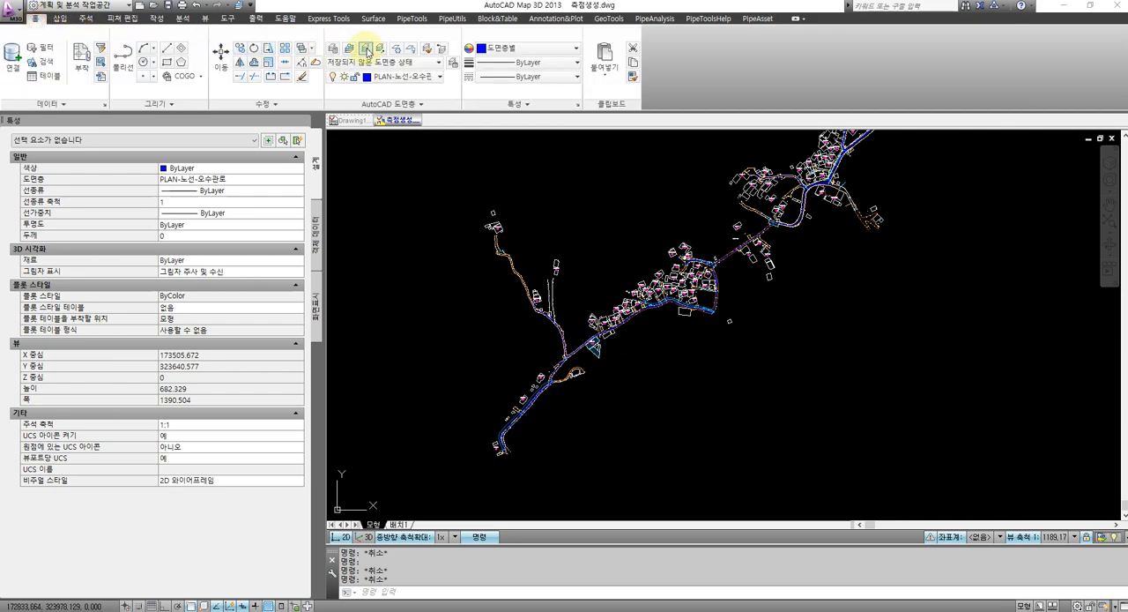
pyautogui.click(368, 53)
pyautogui.scroll(9, 595, 336)
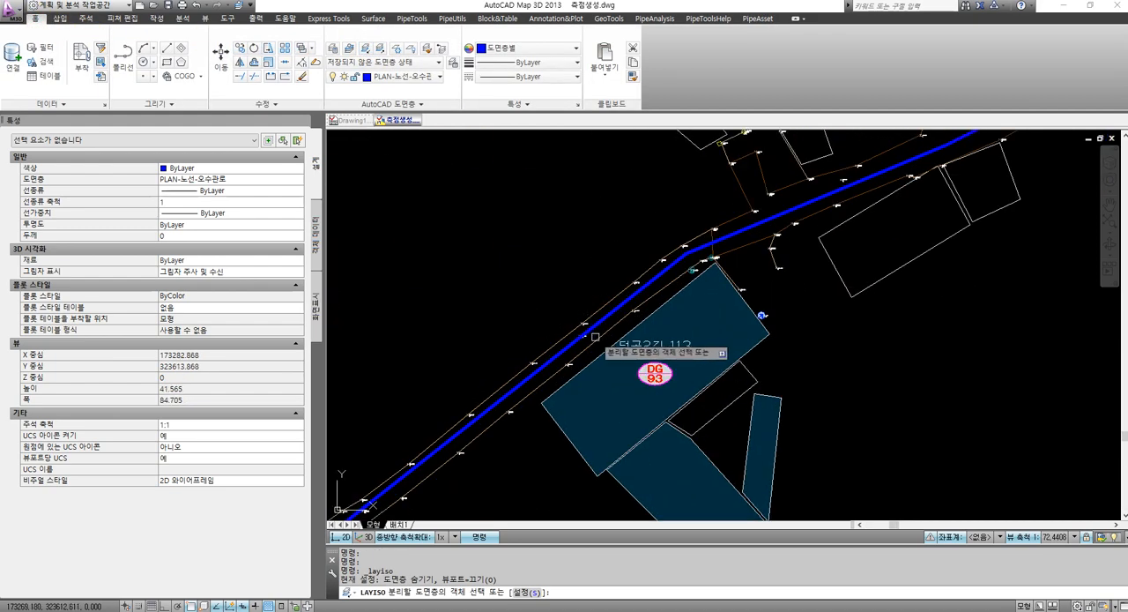
pyautogui.click(599, 327)
pyautogui.click(602, 307)
pyautogui.click(725, 222)
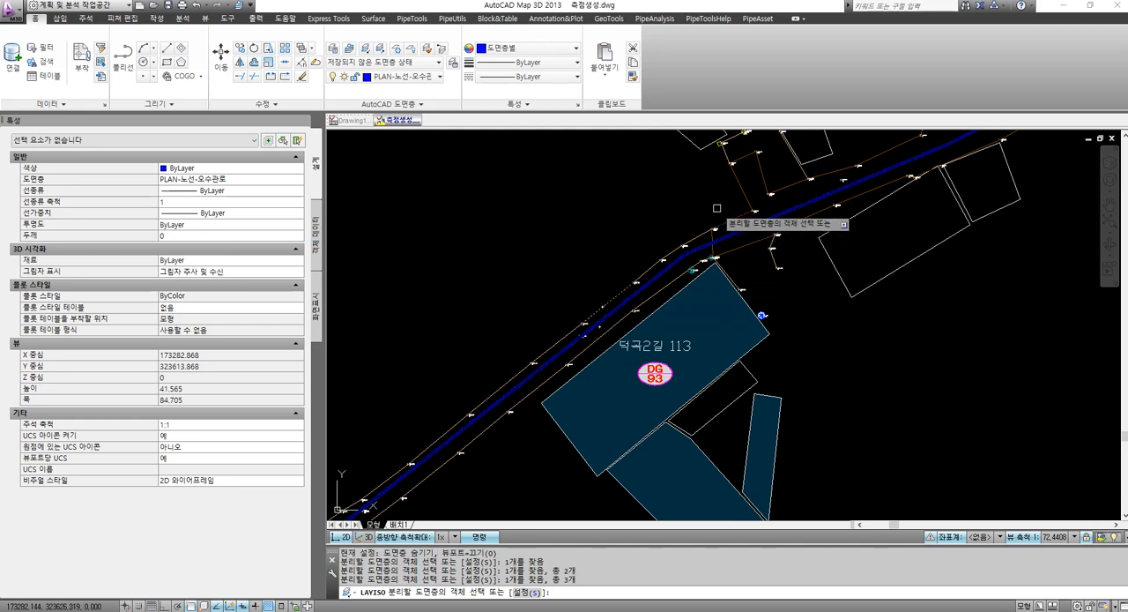
pyautogui.press('Return')
# Start station generation (측점생성) and set its ground elevation search to the cross-section direction (횡단방향)
pyautogui.scroll(-3, 678, 221)
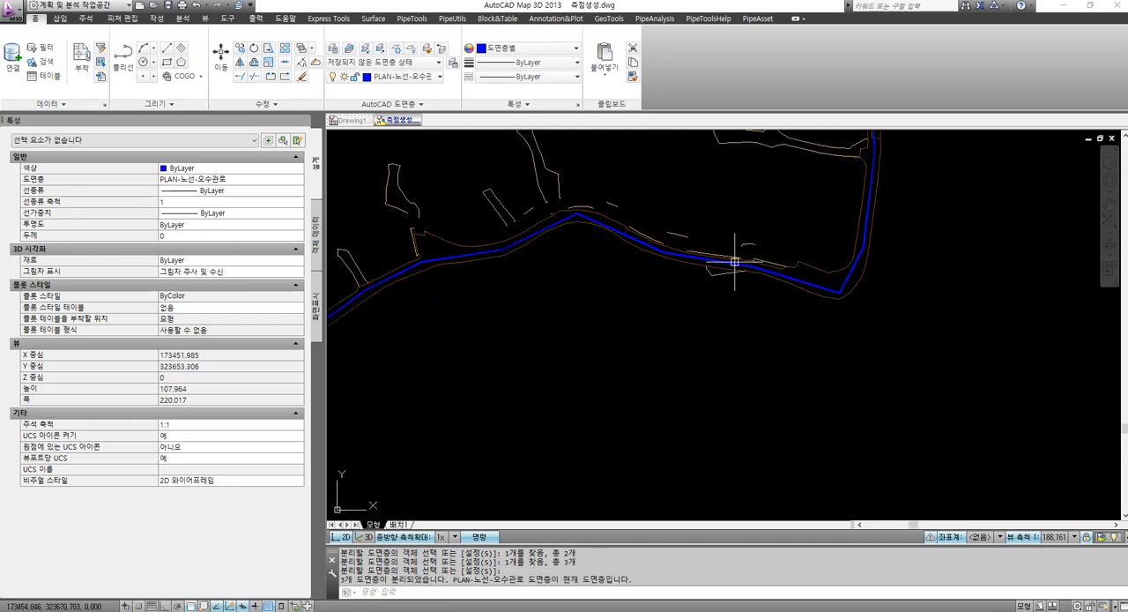
pyautogui.scroll(-9, 735, 261)
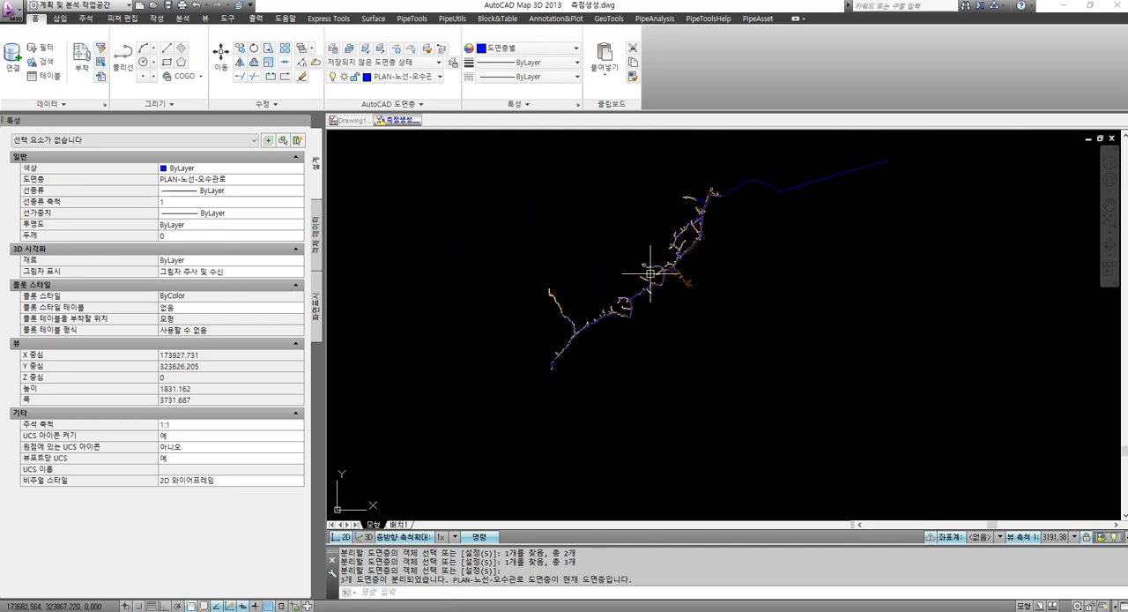
pyautogui.scroll(2, 651, 267)
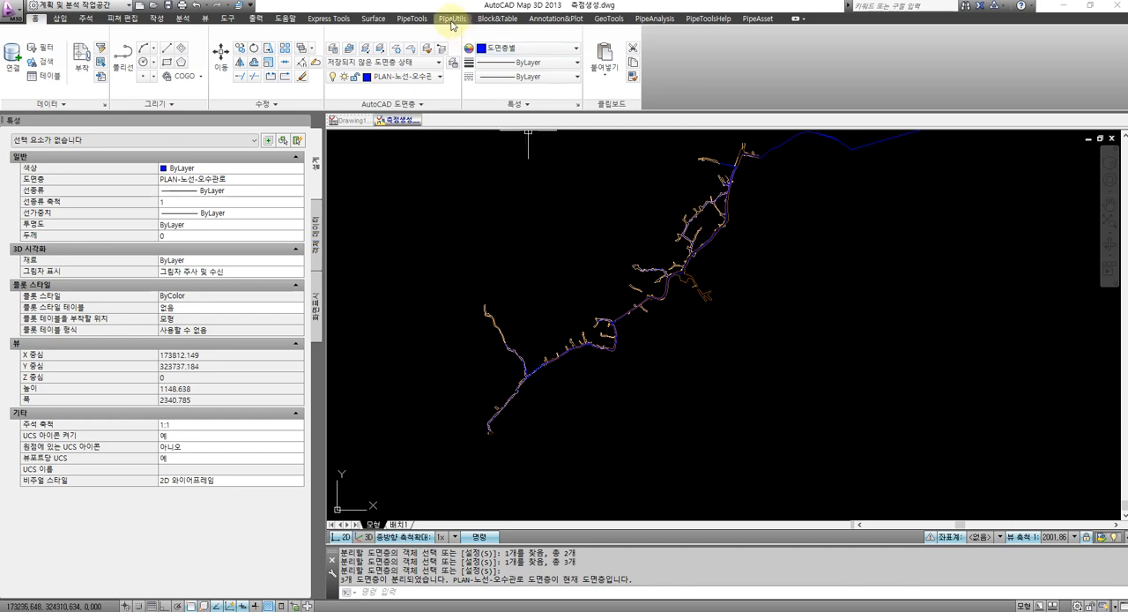
pyautogui.click(414, 19)
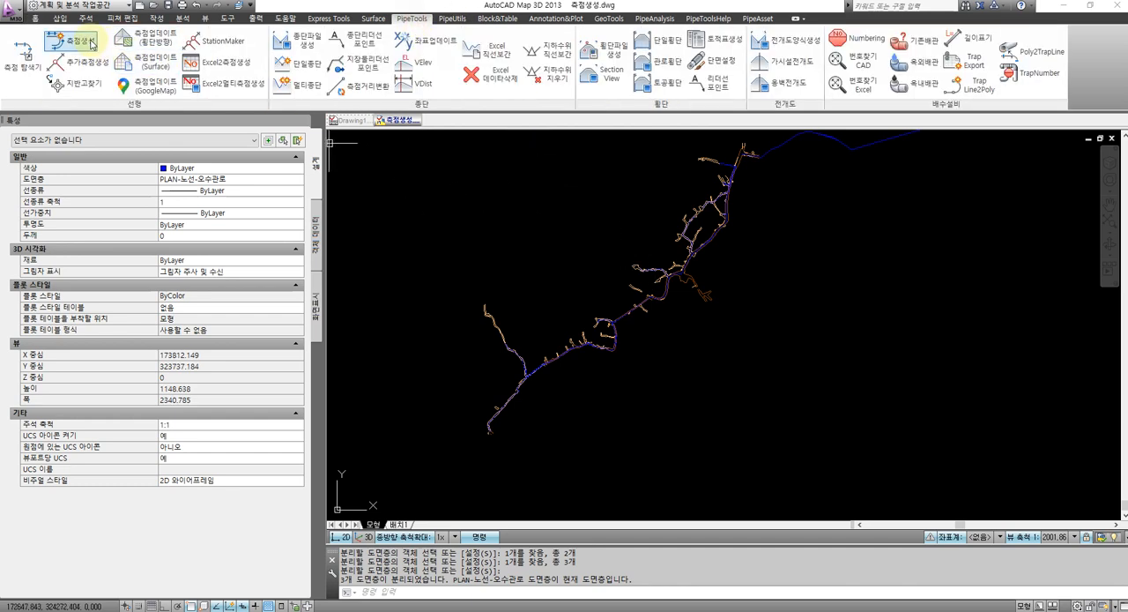
pyautogui.click(155, 86)
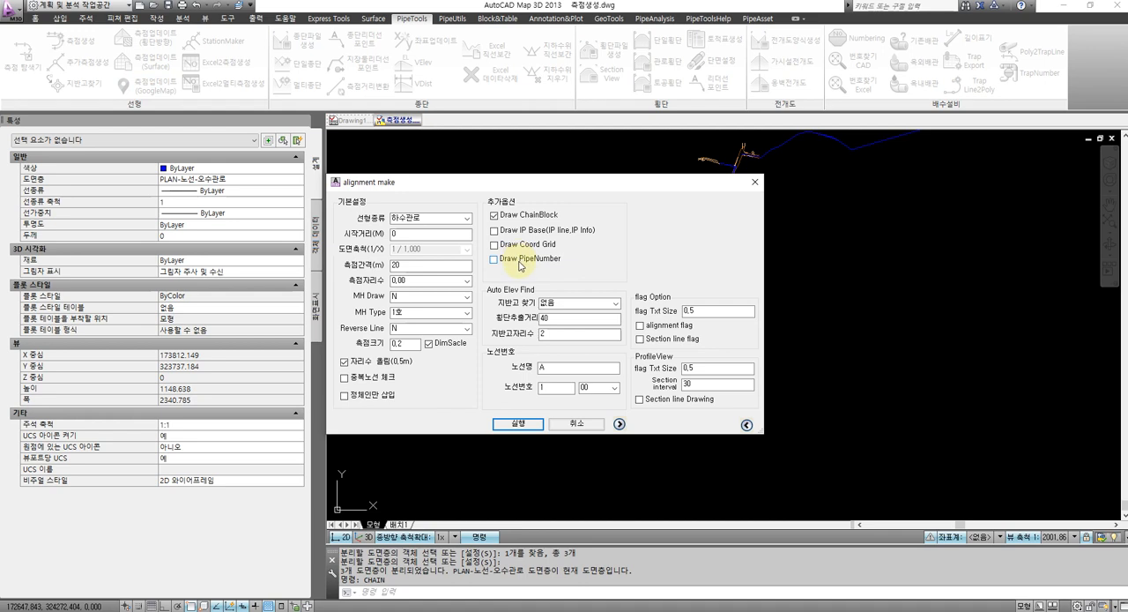
pyautogui.click(615, 304)
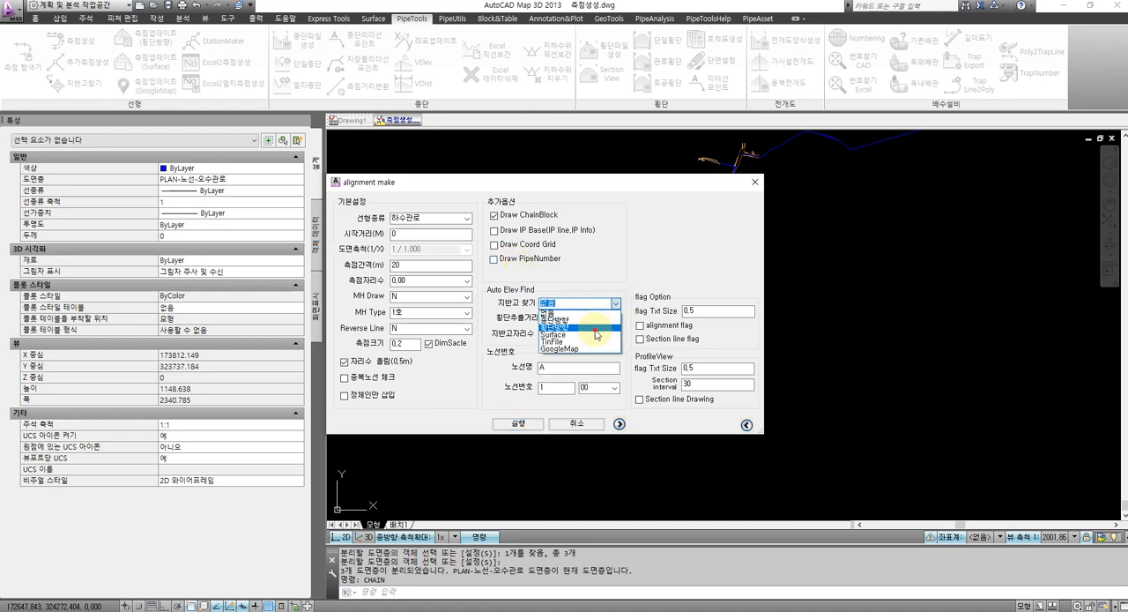
pyautogui.click(596, 331)
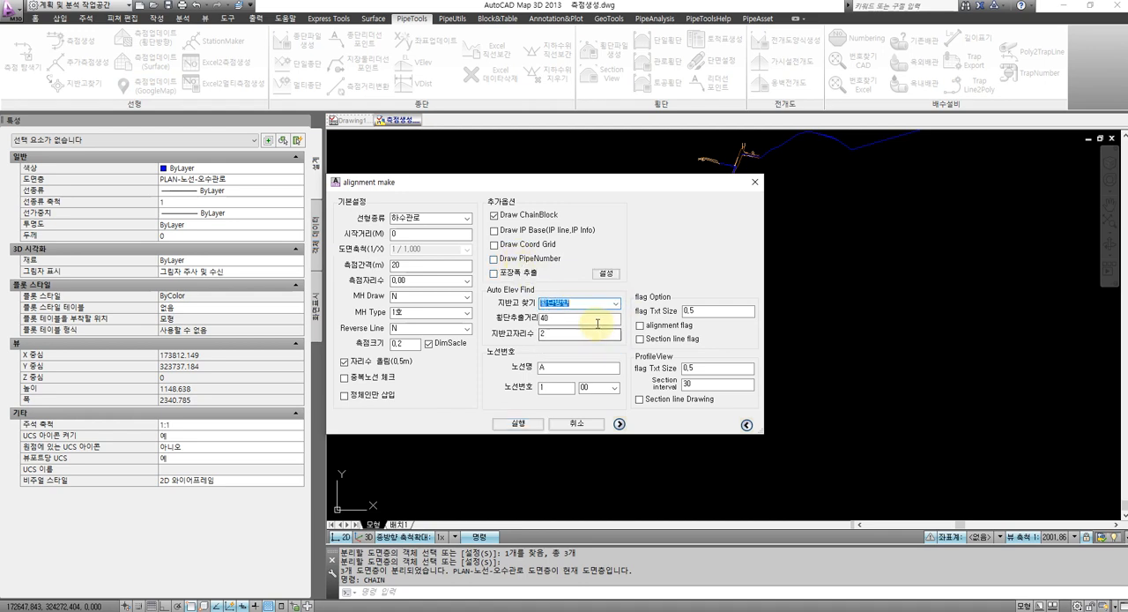
# Assign the asphalt and concrete pavement layers for pavement width extraction by picking an asphalt and a concrete road edge line
pyautogui.click(610, 274)
pyautogui.click(619, 274)
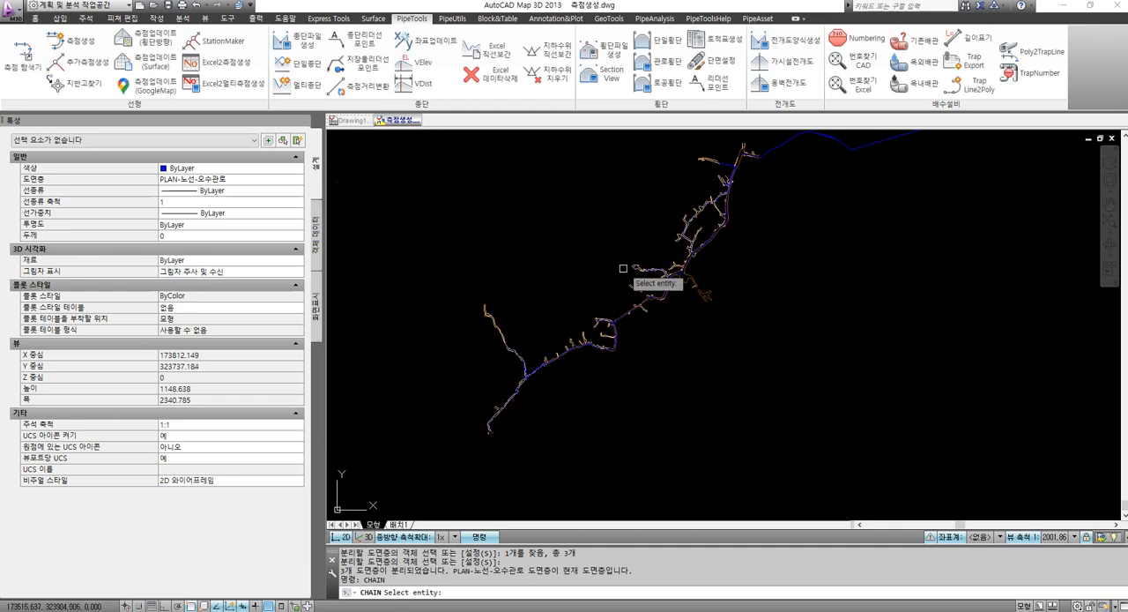
pyautogui.scroll(8, 710, 285)
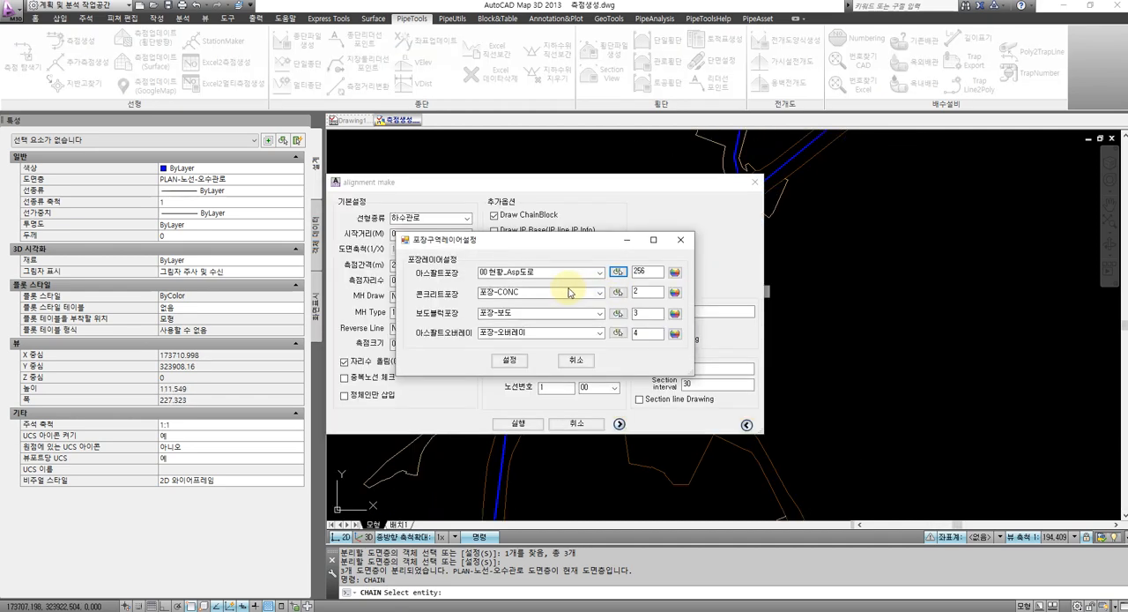
pyautogui.click(618, 293)
pyautogui.scroll(-8, 615, 313)
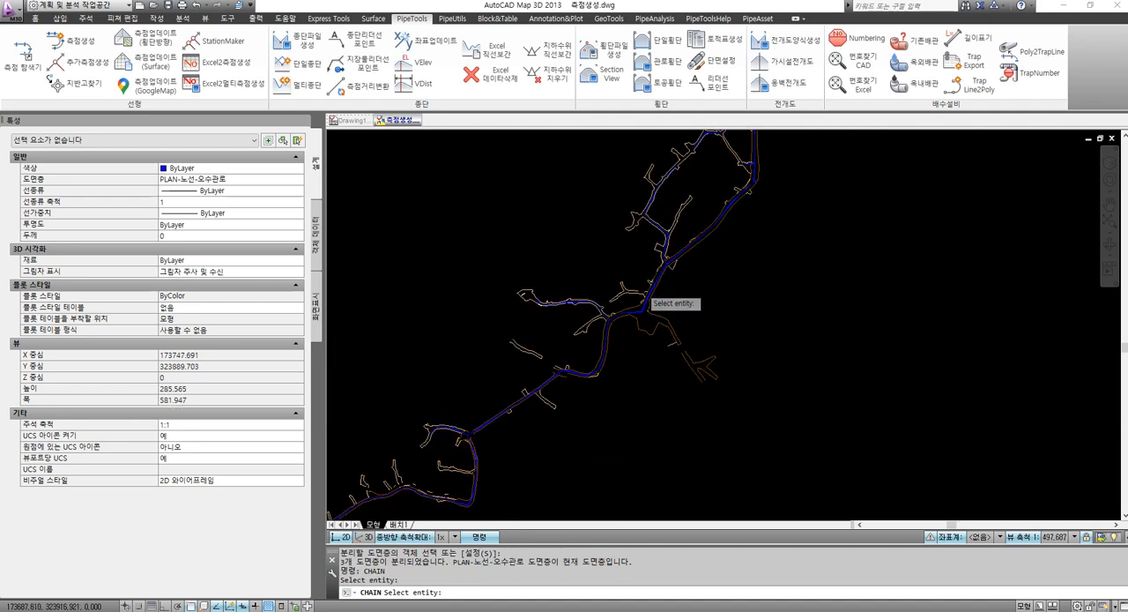
pyautogui.scroll(10, 441, 462)
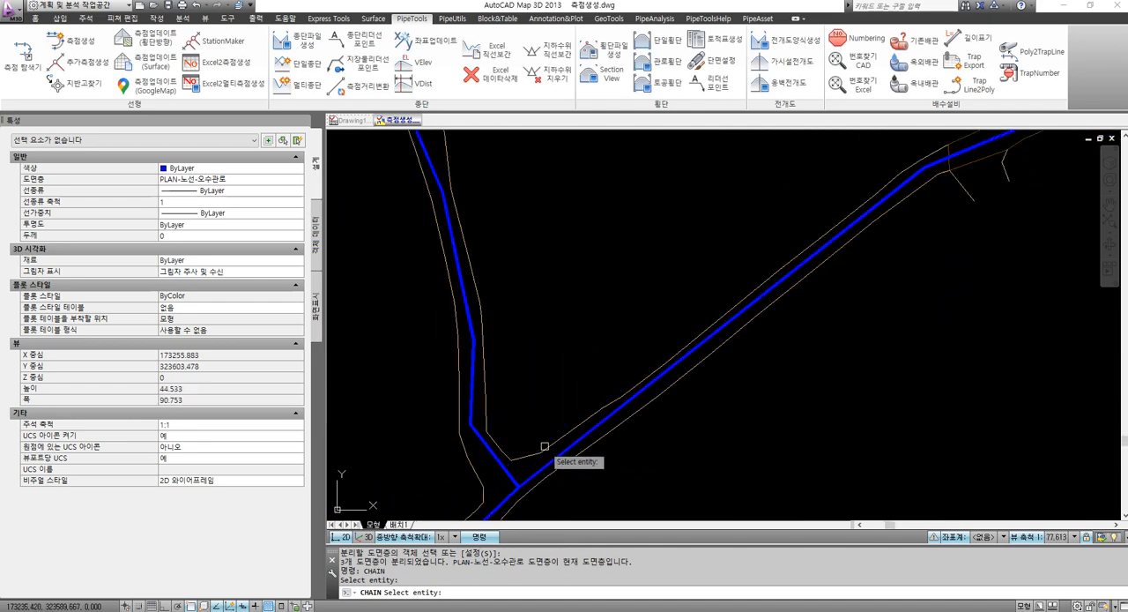
pyautogui.click(541, 447)
pyautogui.click(510, 360)
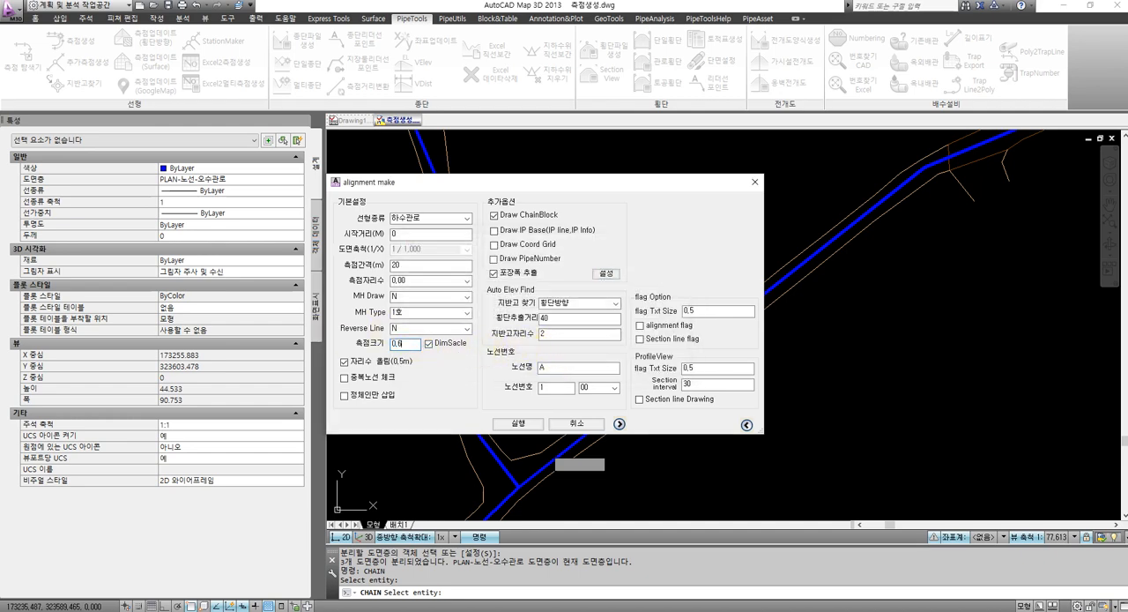
# Set the station size to 0.6, generate the stations along the main blue sewer polyline, and review the station labels
pyautogui.click(520, 424)
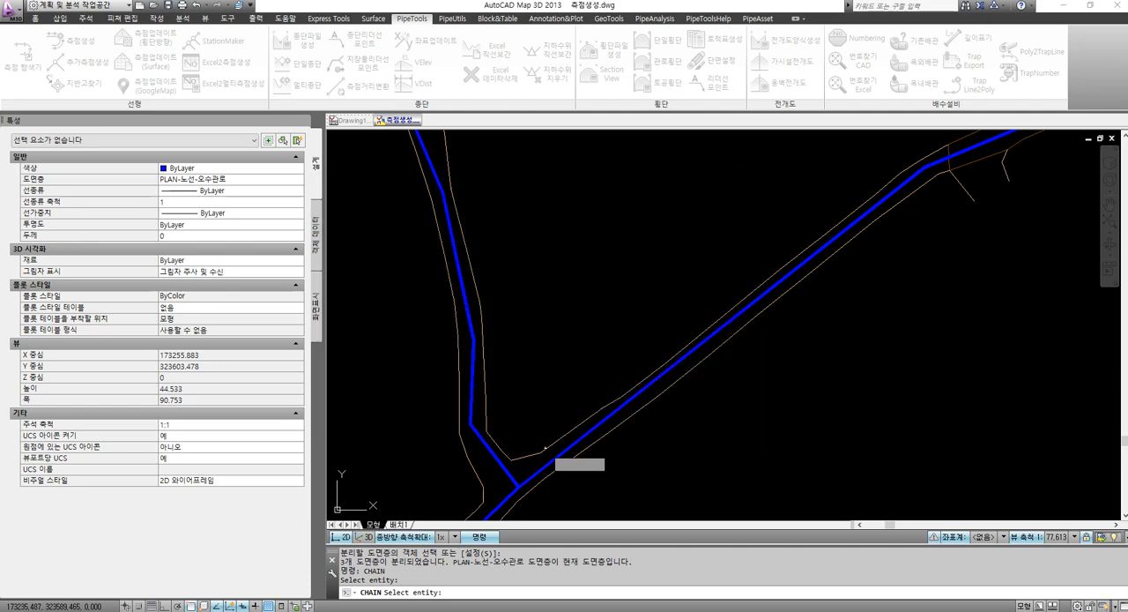
pyautogui.click(590, 423)
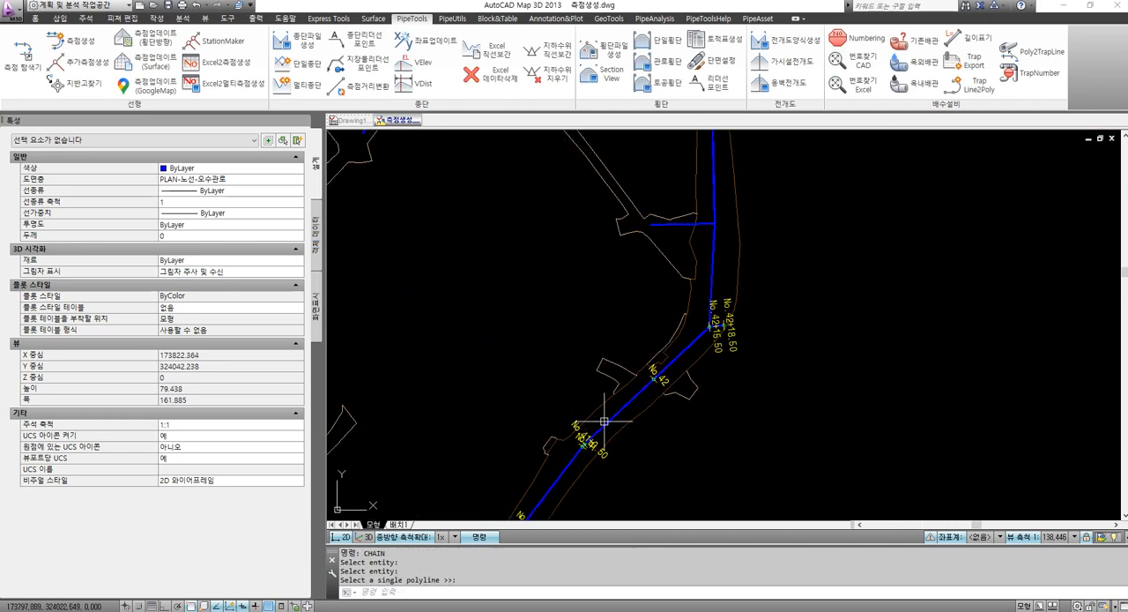
pyautogui.scroll(4, 590, 358)
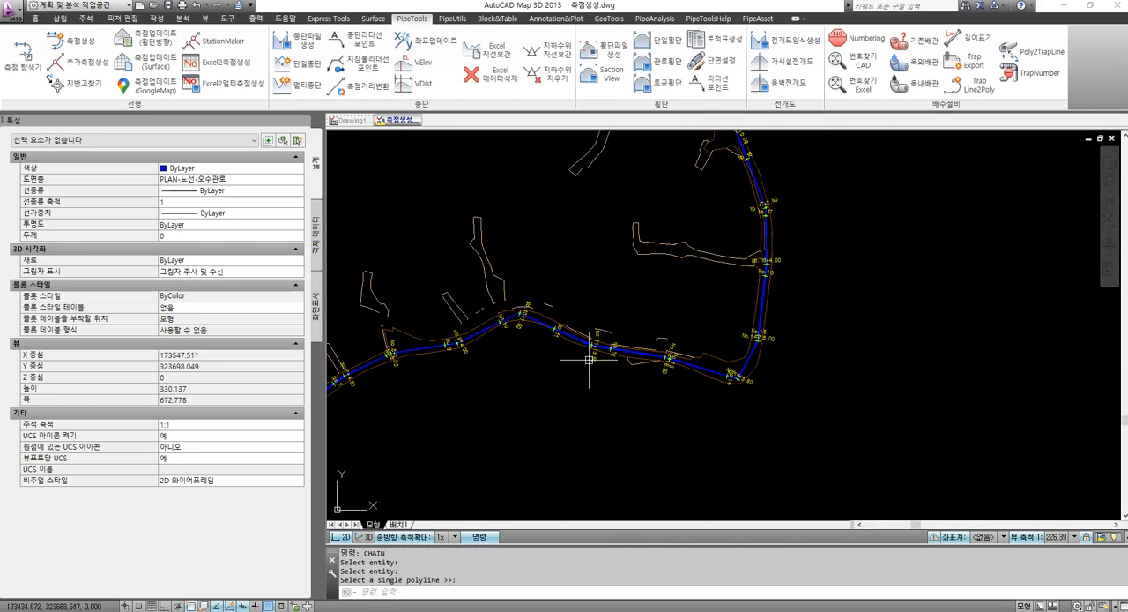
pyautogui.scroll(-4, 589, 356)
pyautogui.scroll(8, 648, 352)
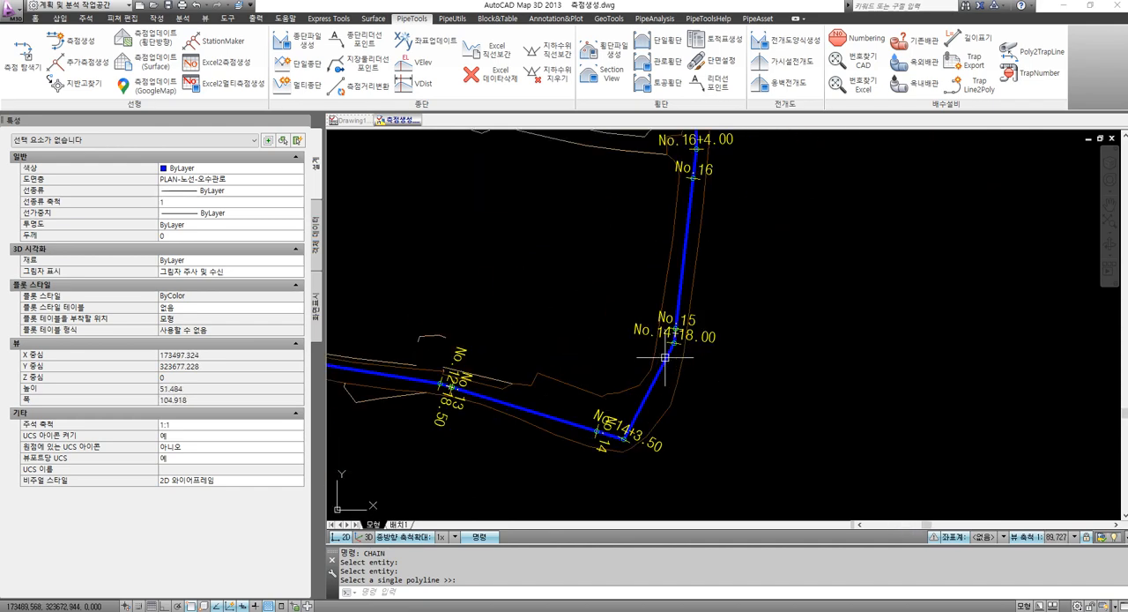
pyautogui.scroll(-14, 598, 347)
pyautogui.scroll(2, 628, 282)
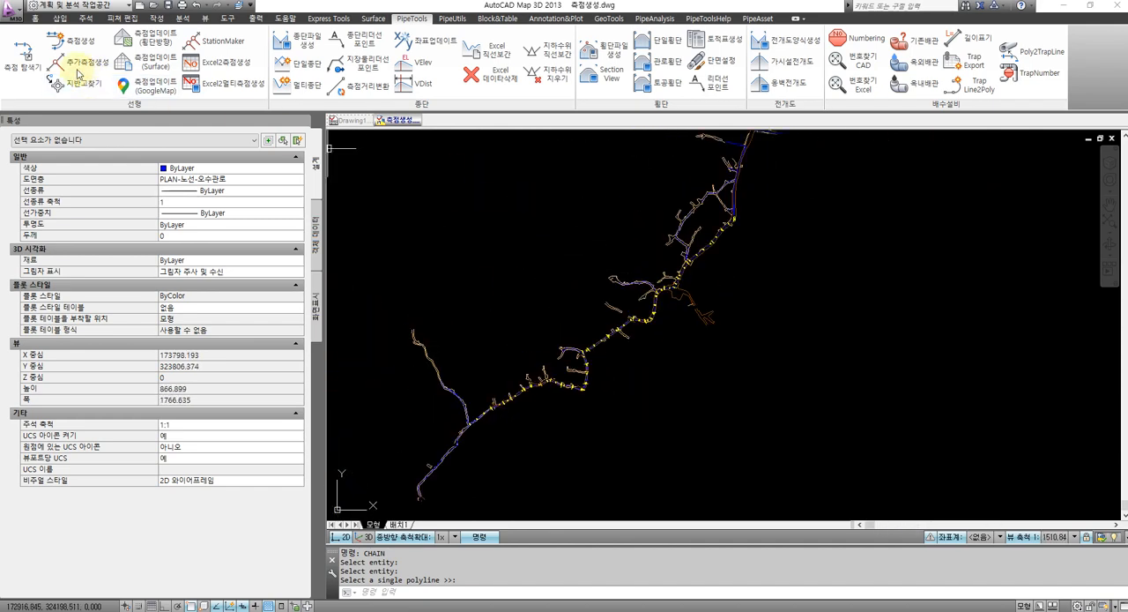
# Open the station explorer for route A and go through its stations and ground elevations, zooming to No.30, No.30+9.00 and No.31
pyautogui.click(28, 62)
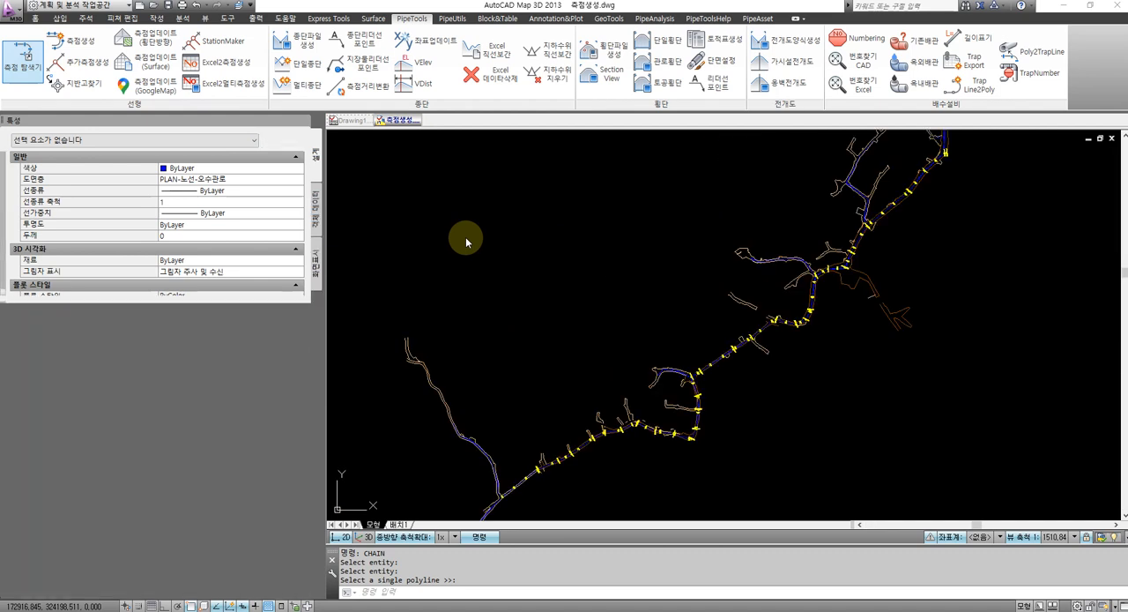
pyautogui.click(138, 257)
pyautogui.scroll(-10, 139, 259)
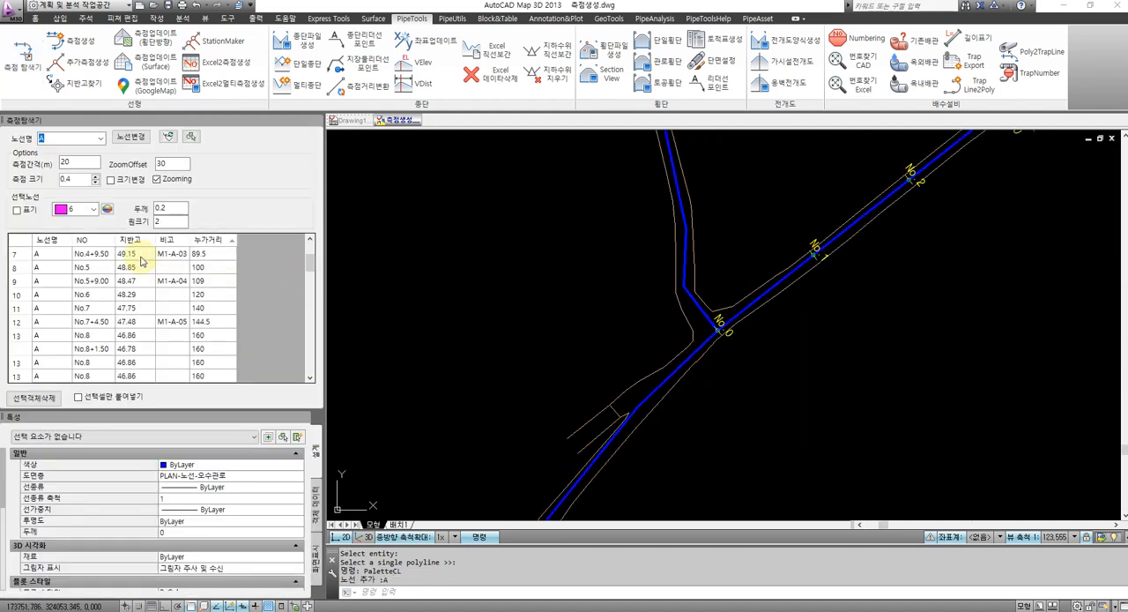
pyautogui.scroll(-6, 141, 257)
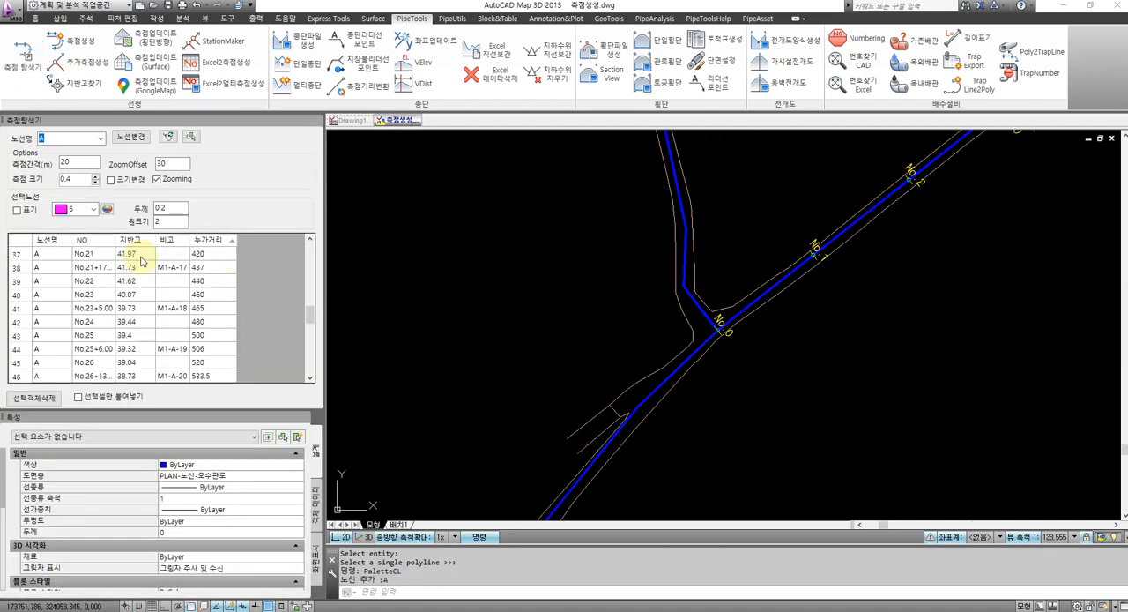
pyautogui.click(142, 268)
pyautogui.click(138, 283)
pyautogui.click(138, 293)
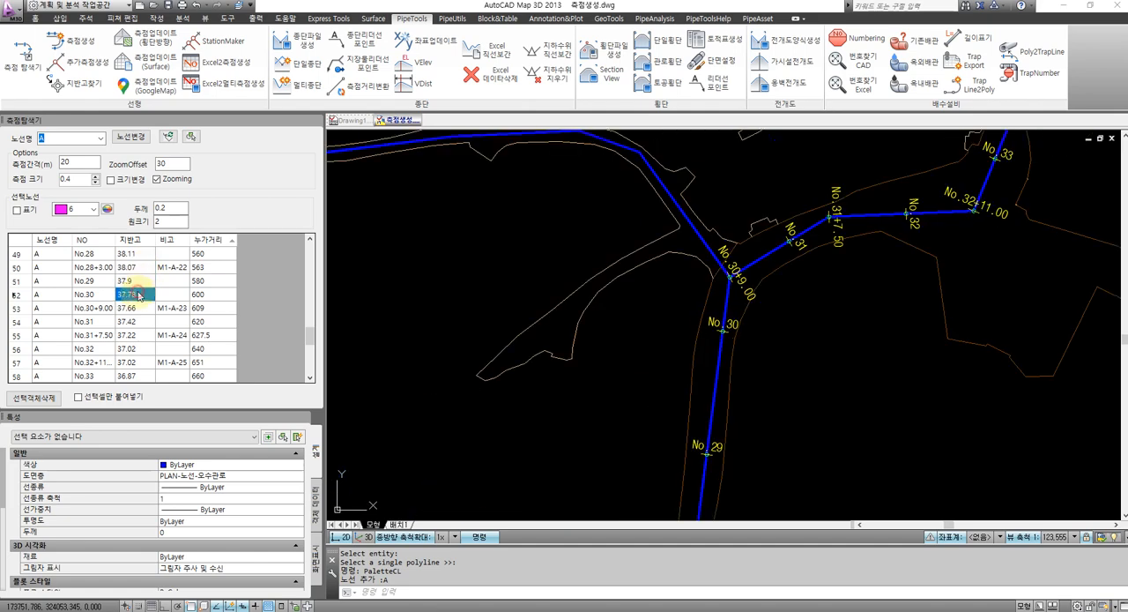
pyautogui.click(139, 308)
pyautogui.click(140, 321)
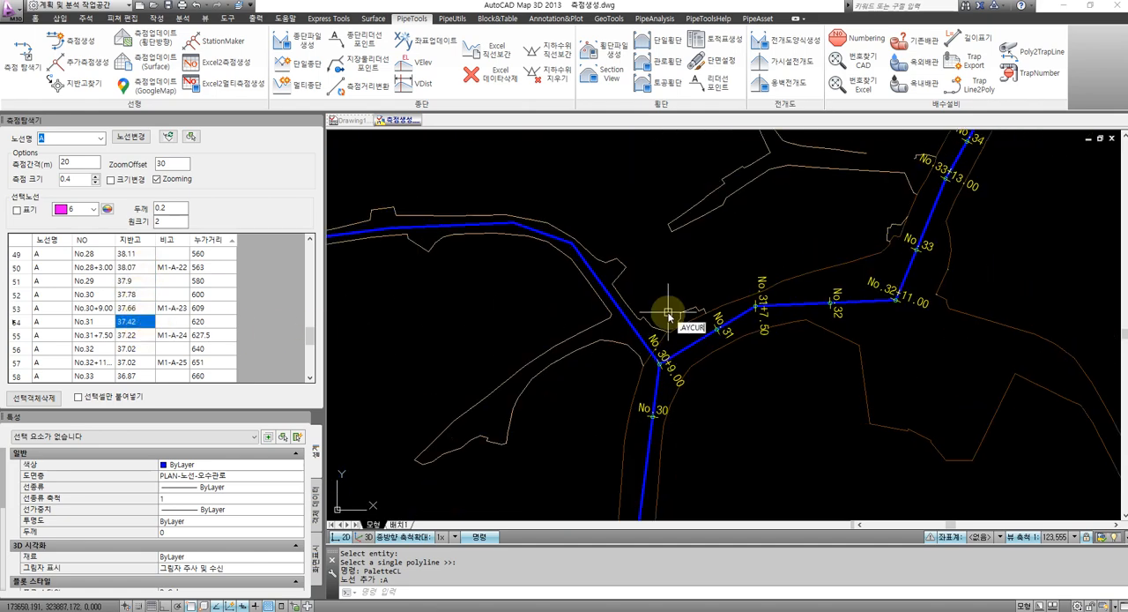
# Turn all layers on and zoom to station No.31 to compare its ground elevation with the surrounding survey points
pyautogui.write('layon')
pyautogui.press('Return')
pyautogui.click(133, 322)
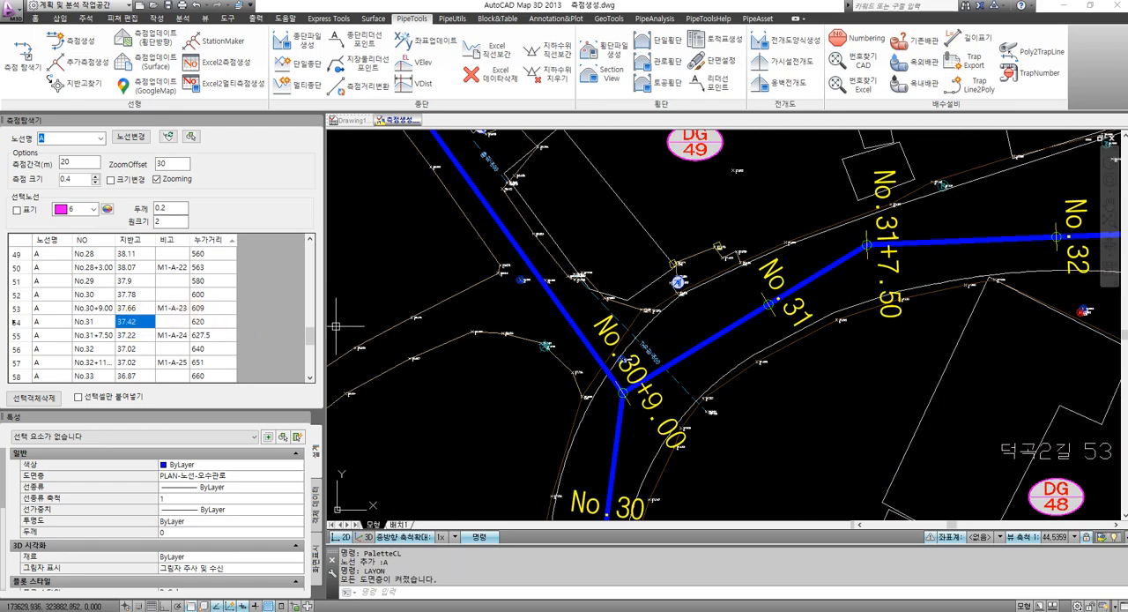
pyautogui.scroll(8, 744, 282)
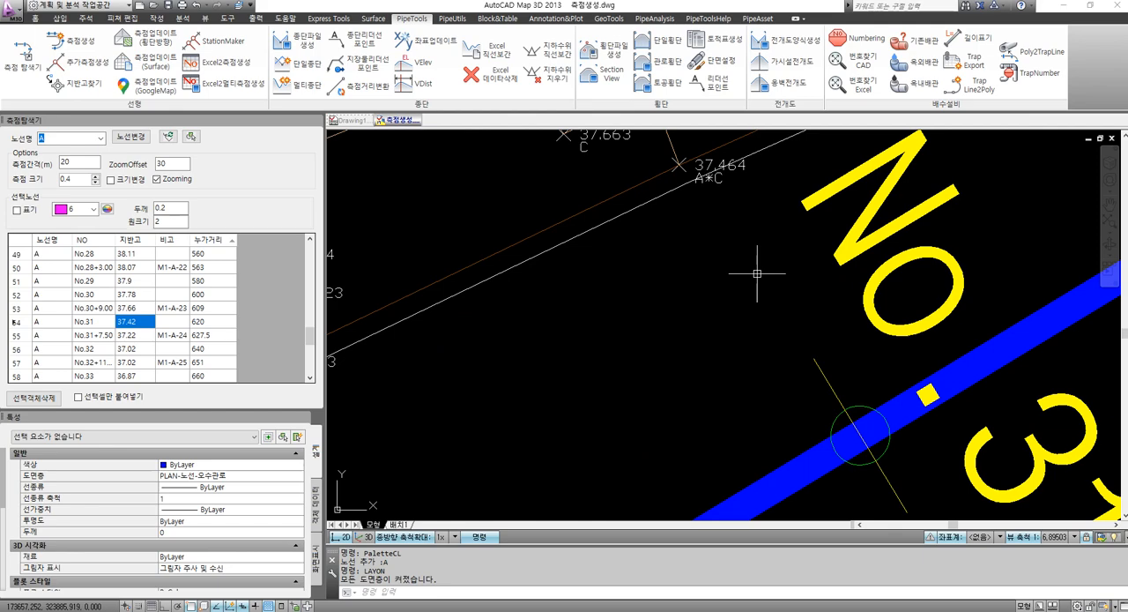
pyautogui.scroll(-4, 757, 275)
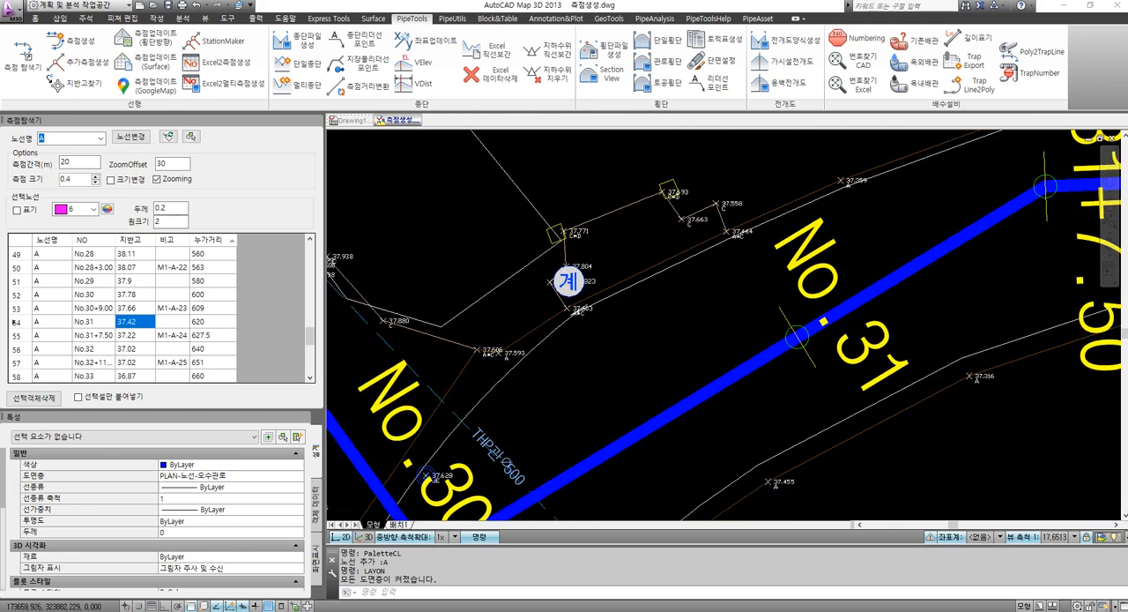
# Cancel the active command and close the properties palette so the station list has more room
pyautogui.scroll(-18, 599, 291)
pyautogui.press('Escape')
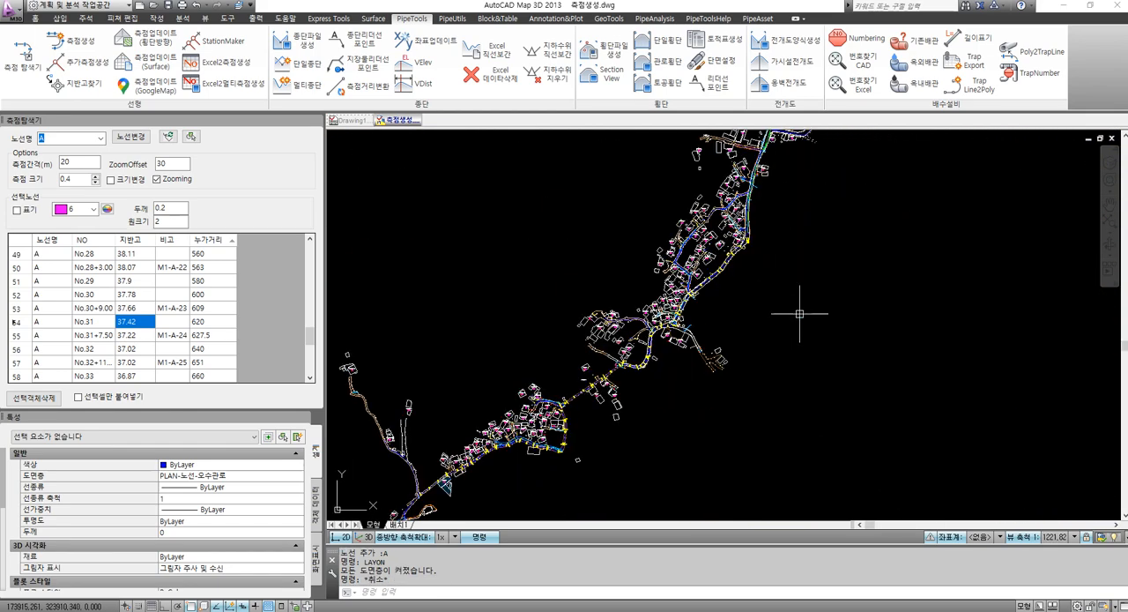
pyautogui.click(304, 418)
pyautogui.scroll(-4, 476, 264)
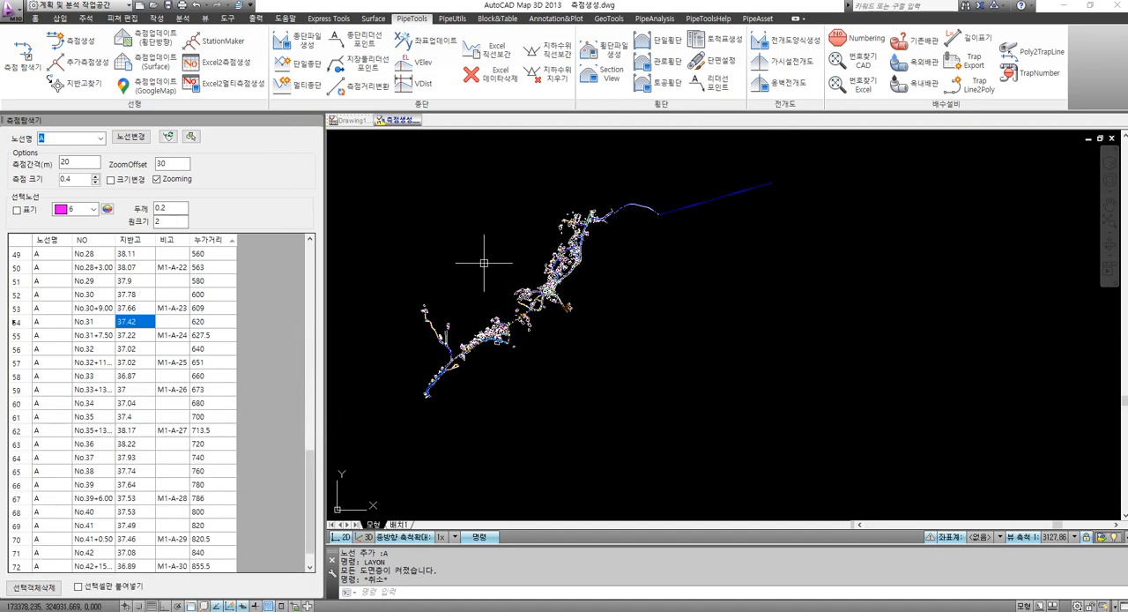
# Start creating the profile data file and select all stations of the route with a window around the whole plan
pyautogui.scroll(-2, 524, 264)
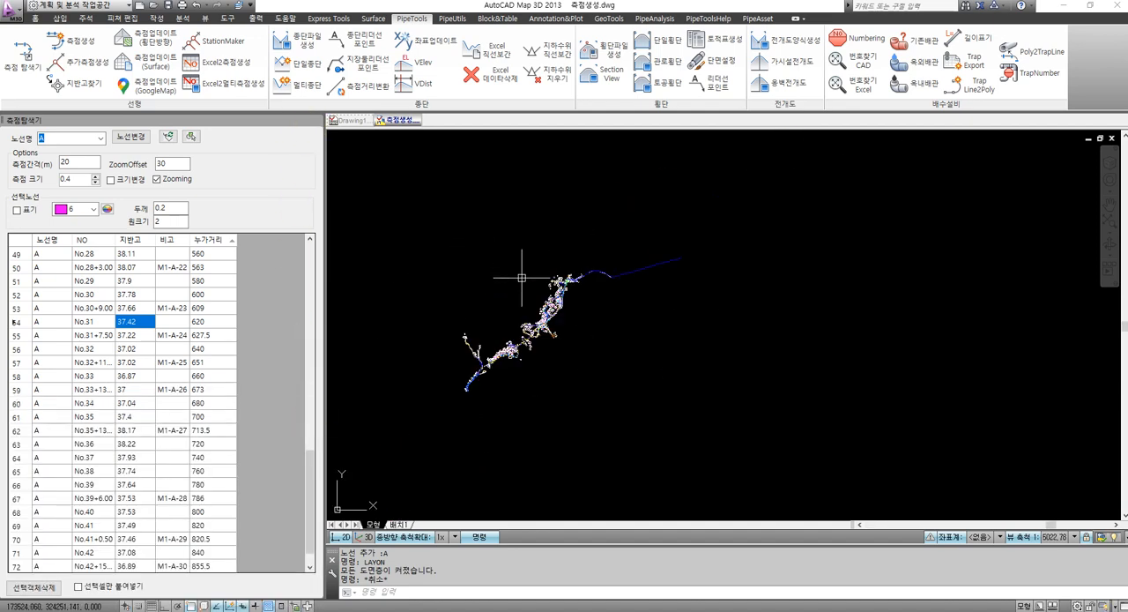
pyautogui.click(509, 242)
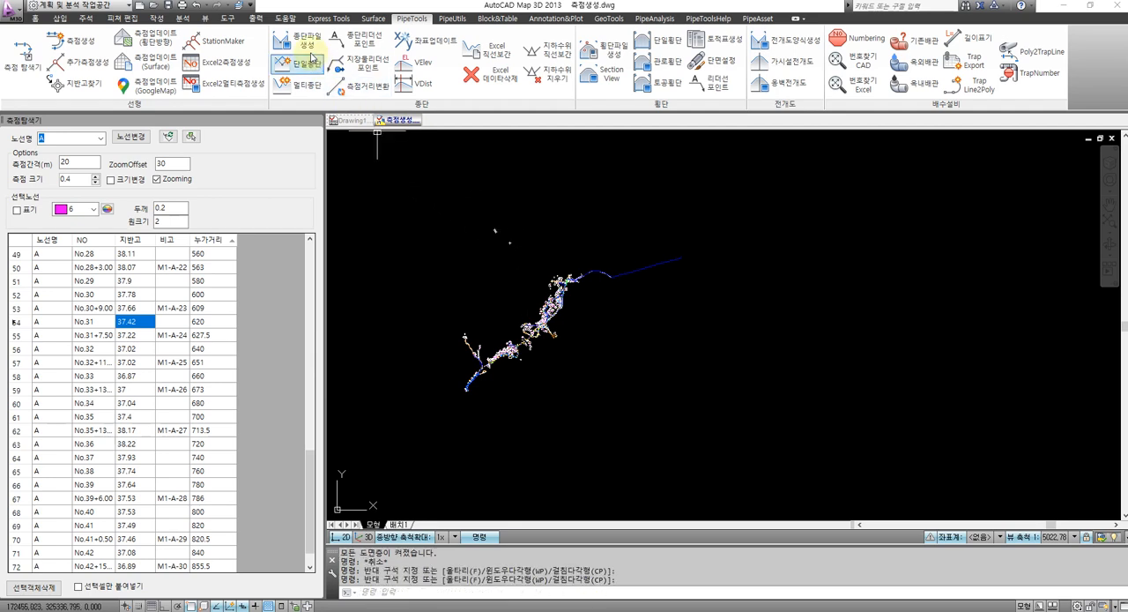
pyautogui.click(297, 37)
pyautogui.click(396, 159)
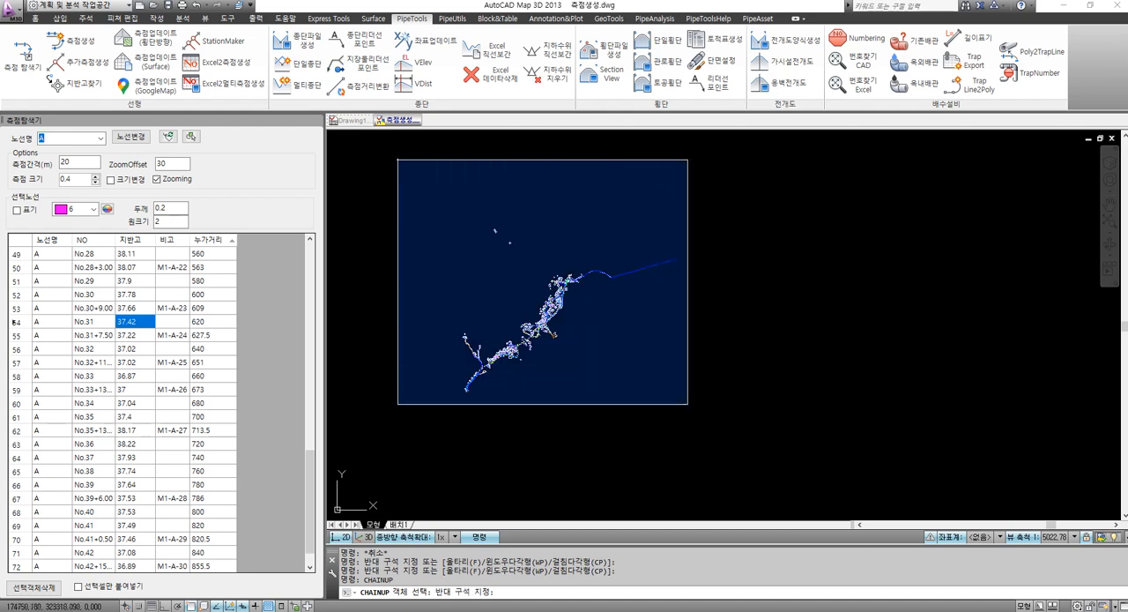
pyautogui.click(703, 437)
pyautogui.press('Return')
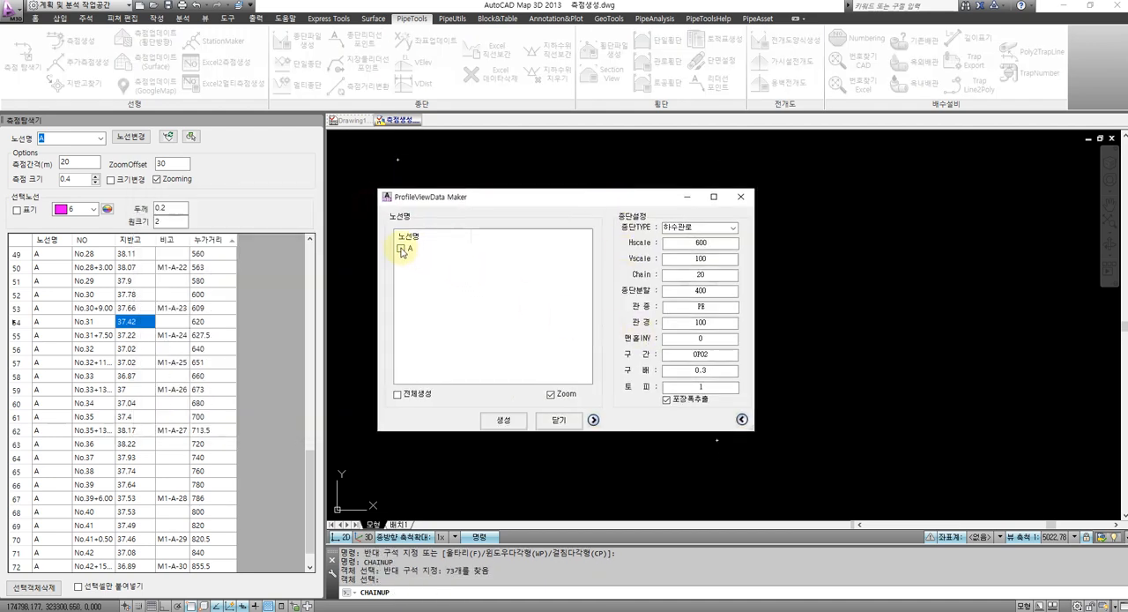
# Set the pipe diameter to 200 and generate the profile data for route A
pyautogui.doubleClick(690, 323)
pyautogui.write('200')
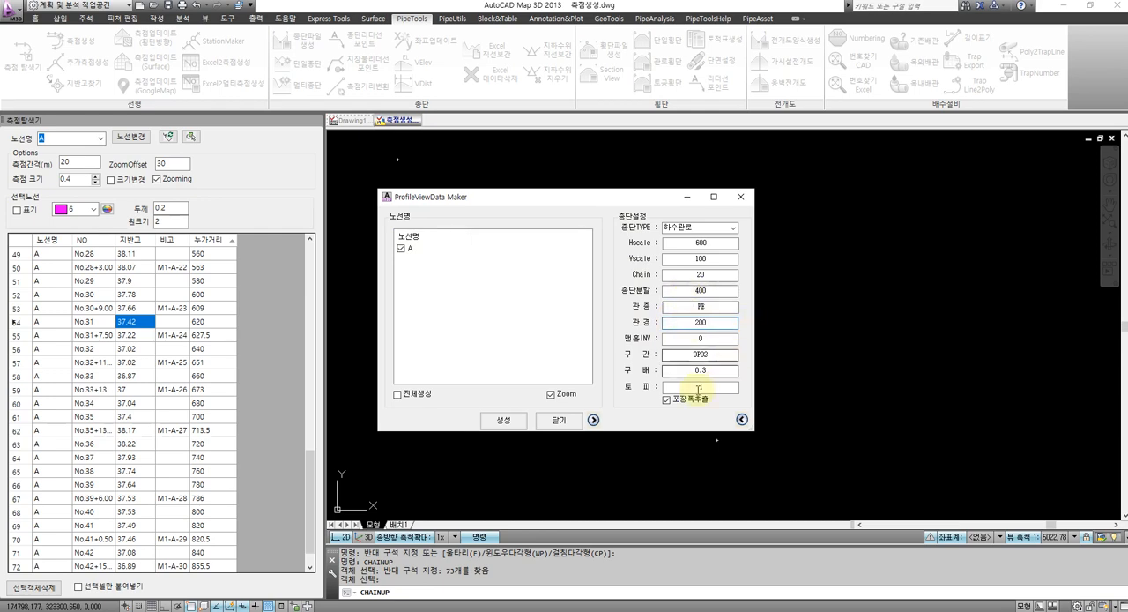
pyautogui.click(506, 420)
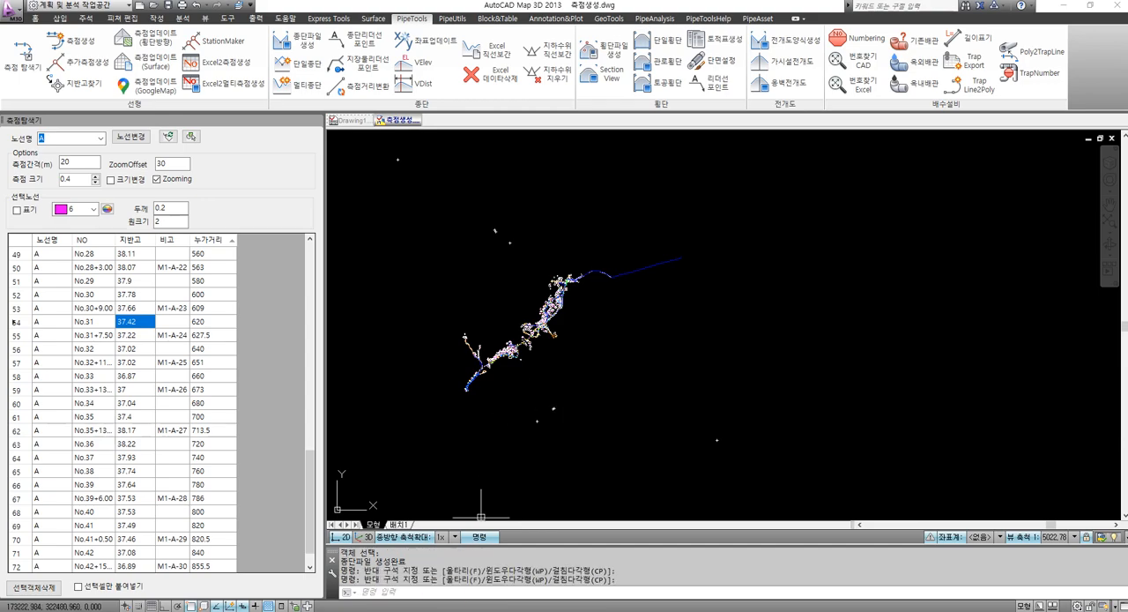
# Switch to Excel and examine route A's profile data down to the last row, including the pipe invert formula in D12
pyautogui.click(476, 610)
pyautogui.click(728, 409)
pyautogui.scroll(-16, 689, 261)
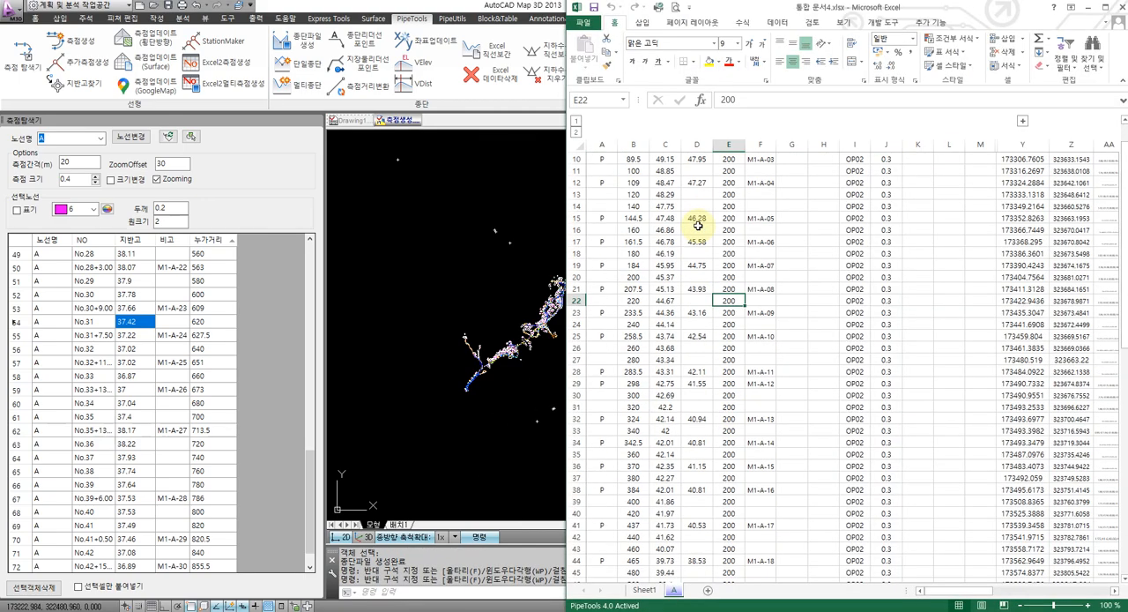
pyautogui.click(697, 345)
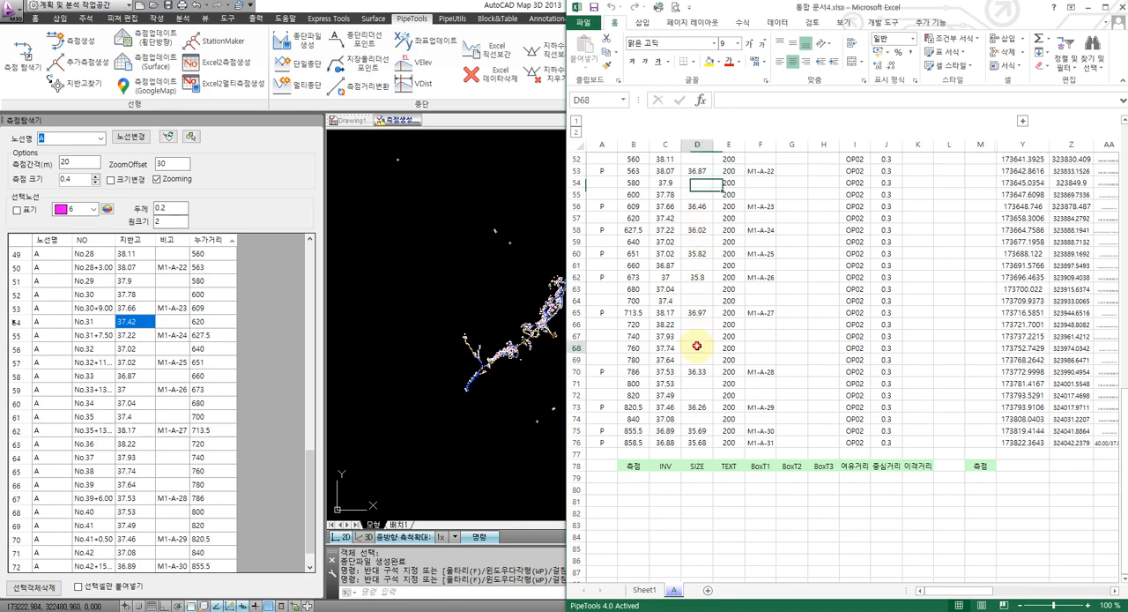
pyautogui.scroll(3, 703, 352)
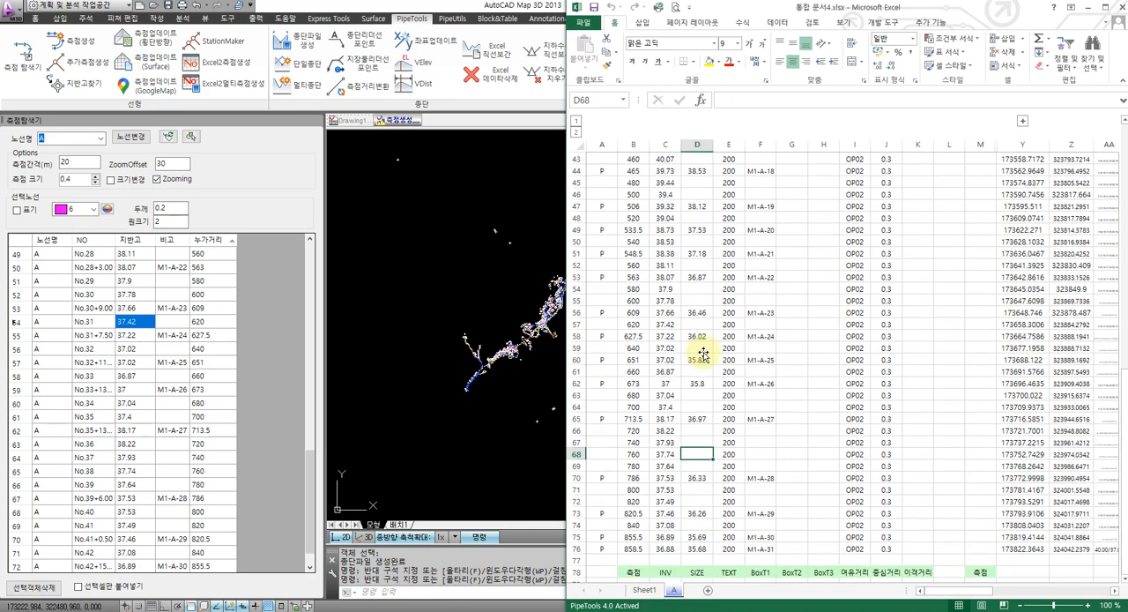
pyautogui.scroll(14, 703, 352)
pyautogui.click(711, 284)
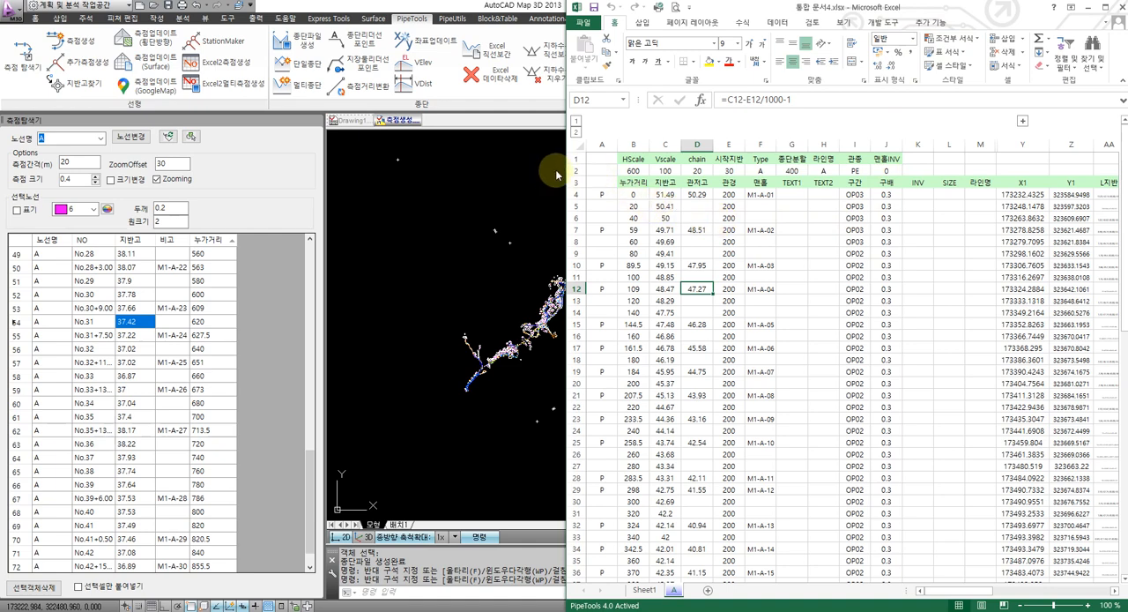
# Place the AutoCAD window beside the Excel sheet and fill the missing pipe invert levels by straight-line interpolation
pyautogui.click(519, 193)
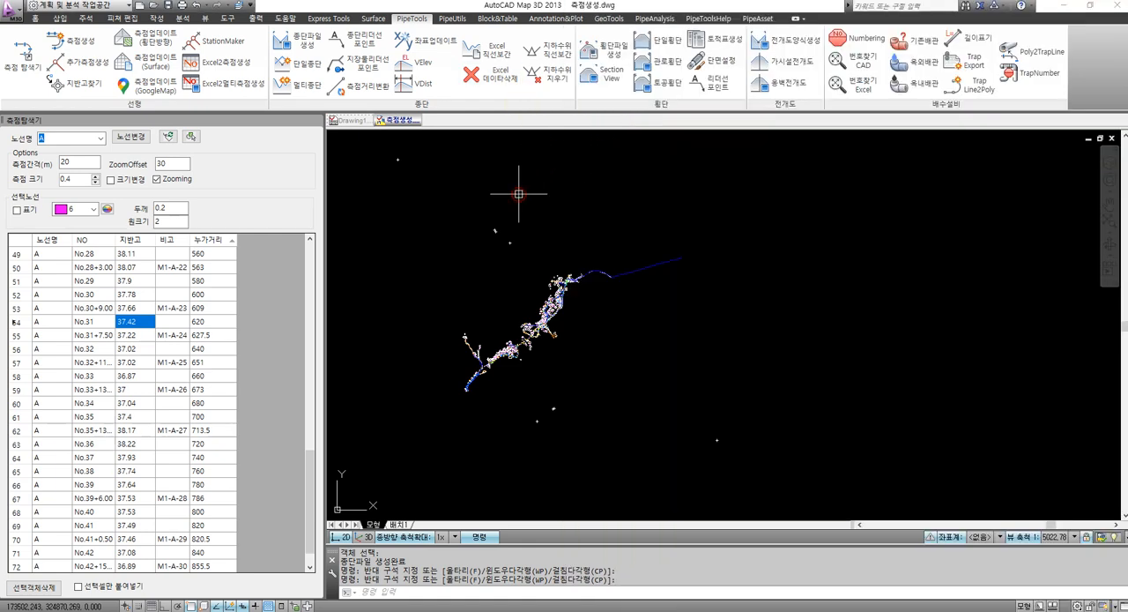
pyautogui.press('super+Left')
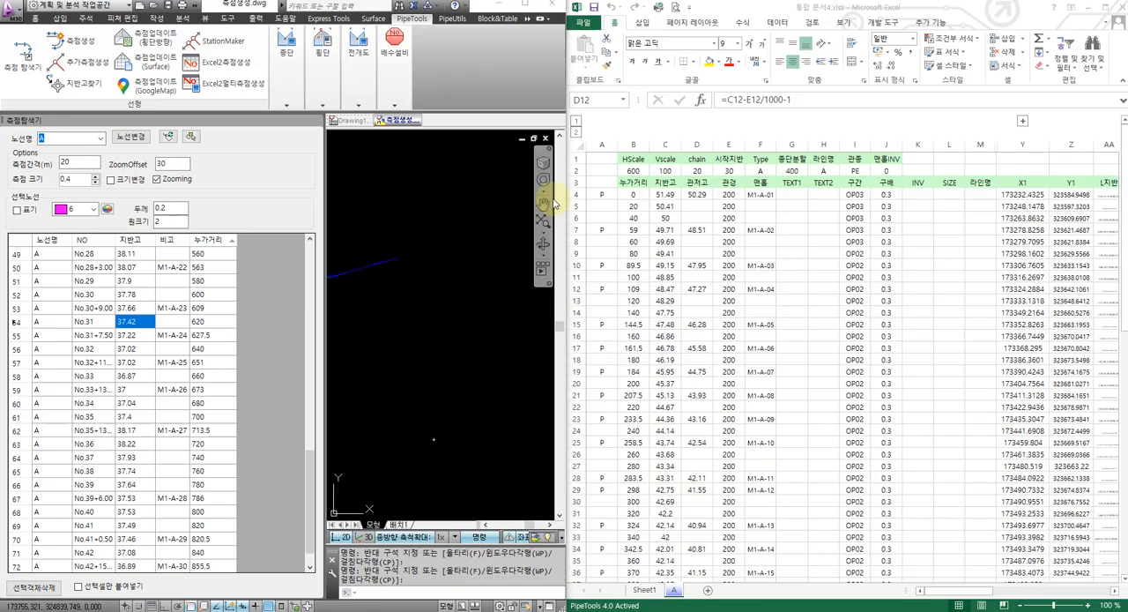
pyautogui.click(857, 270)
pyautogui.click(292, 84)
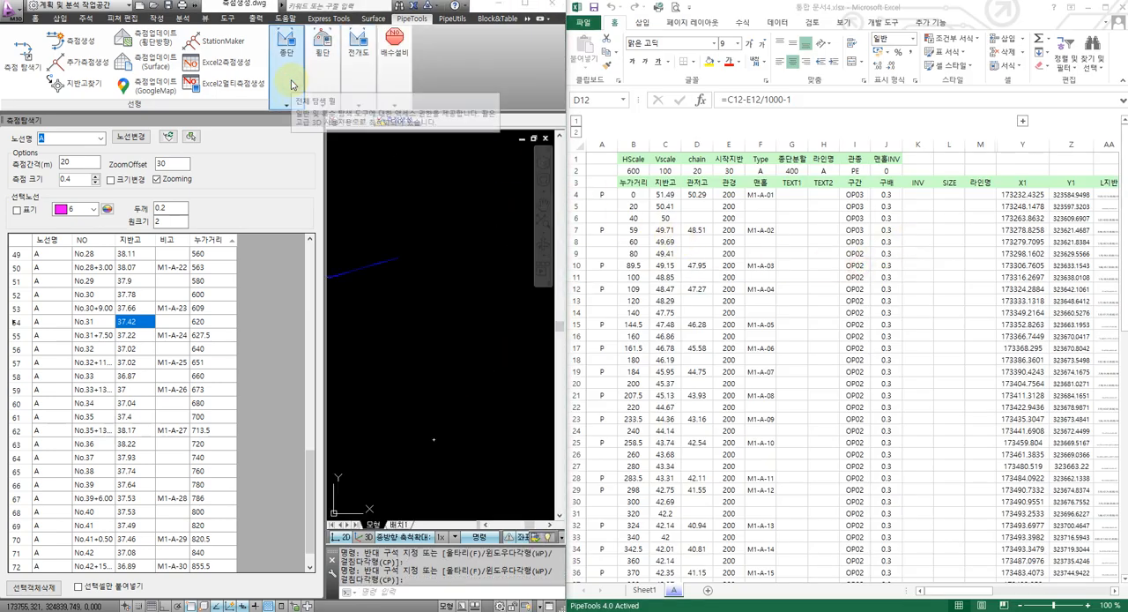
pyautogui.click(288, 79)
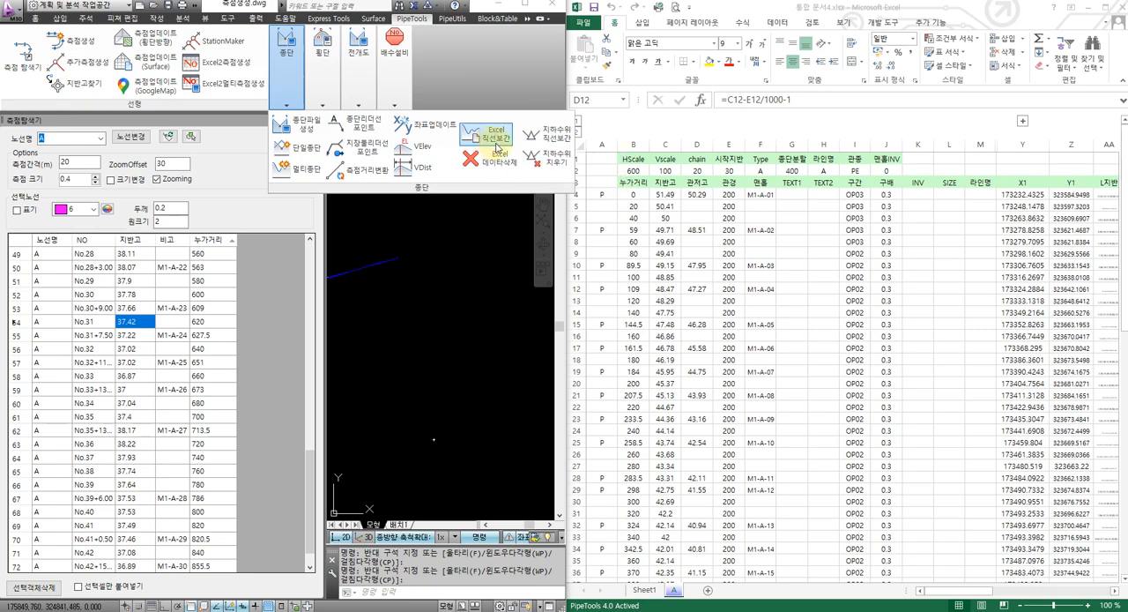
pyautogui.click(496, 146)
pyautogui.click(750, 264)
pyautogui.scroll(-4, 751, 269)
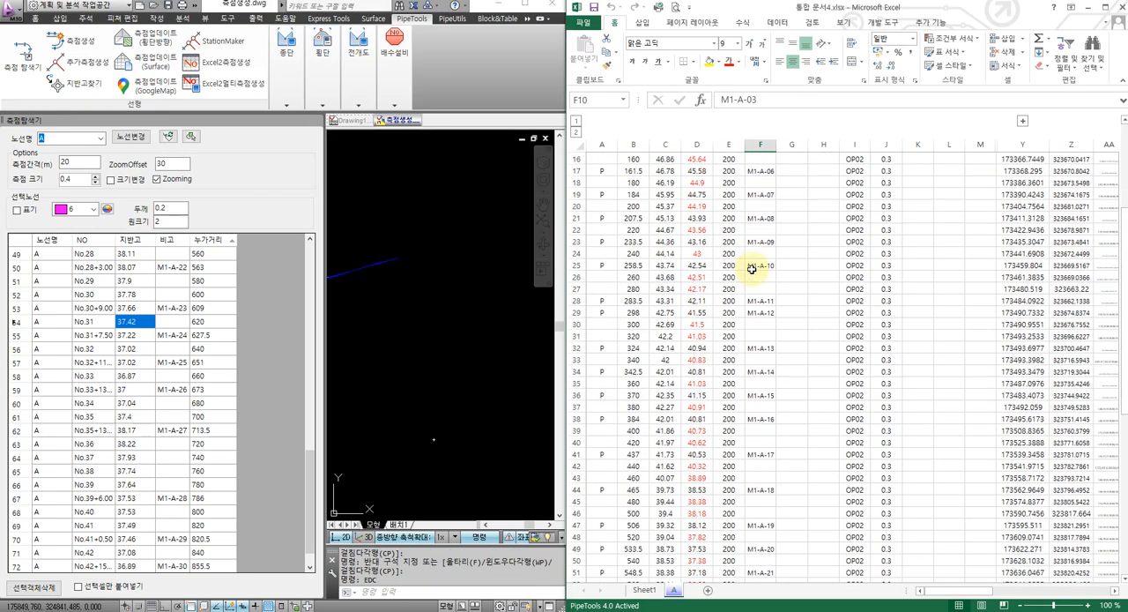
pyautogui.scroll(-16, 751, 269)
pyautogui.click(729, 276)
# Maximize the AutoCAD window and draw the profile views with the VS command in the empty area beside the plan
pyautogui.click(447, 252)
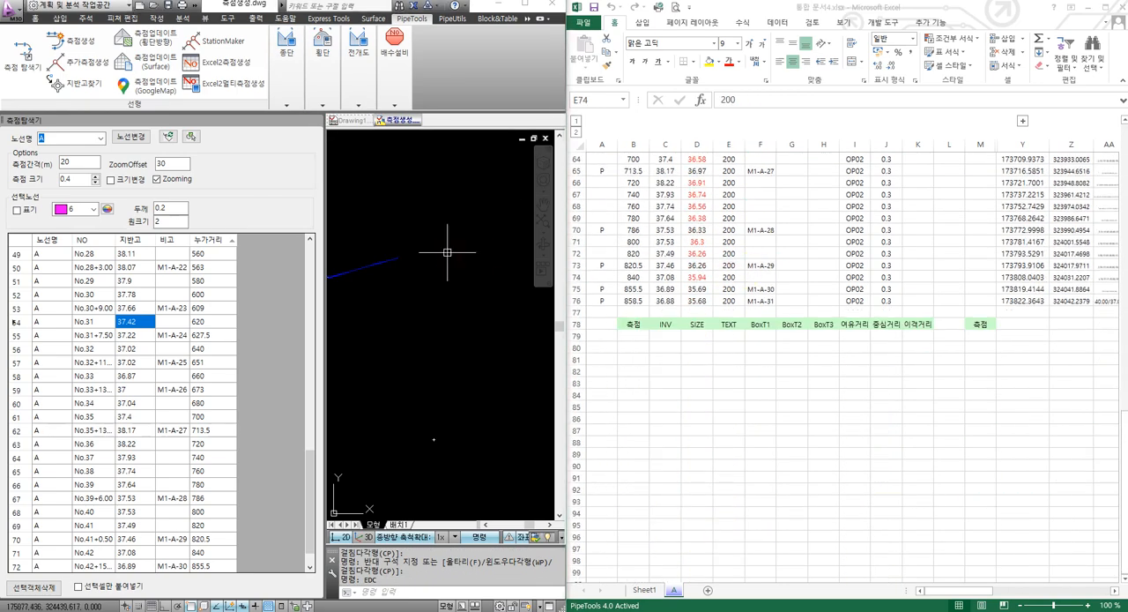
pyautogui.scroll(-2, 446, 252)
pyautogui.click(468, 235)
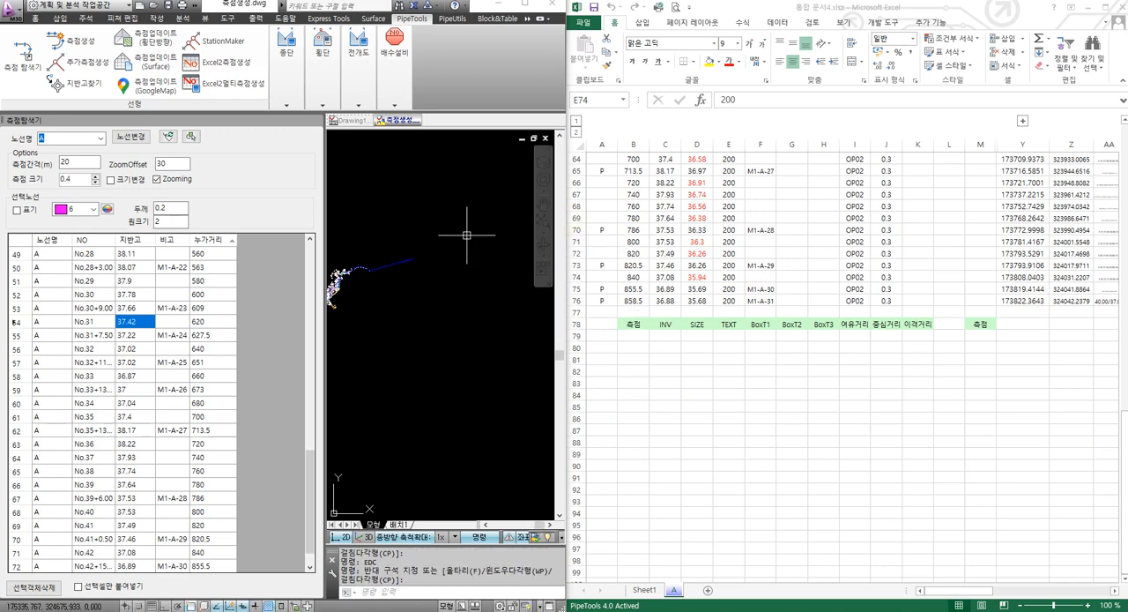
pyautogui.click(526, 7)
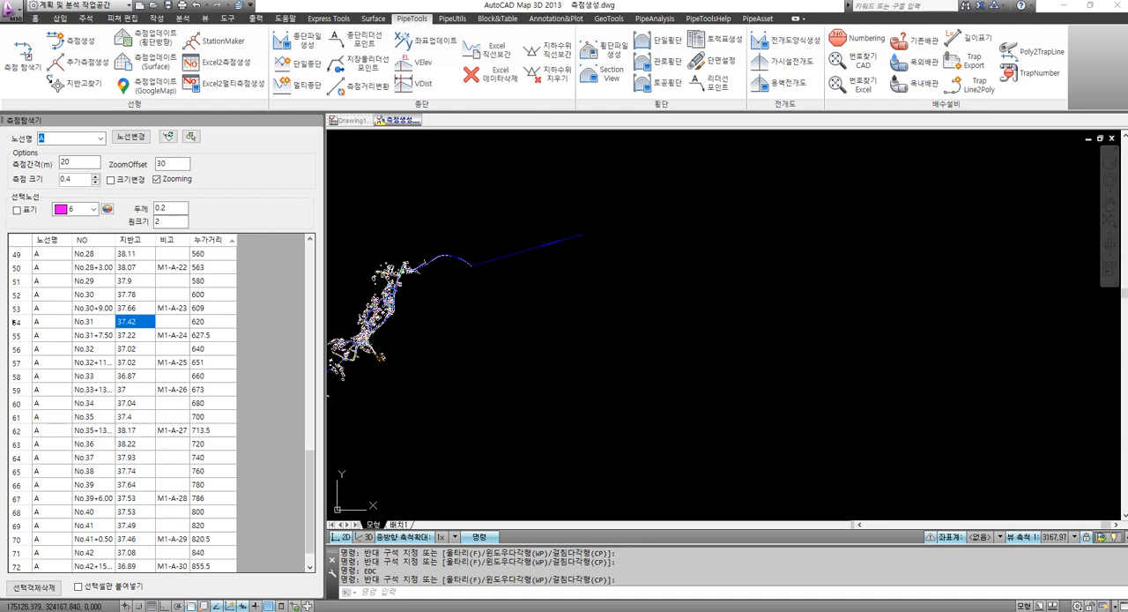
pyautogui.write('vs')
pyautogui.press('Return')
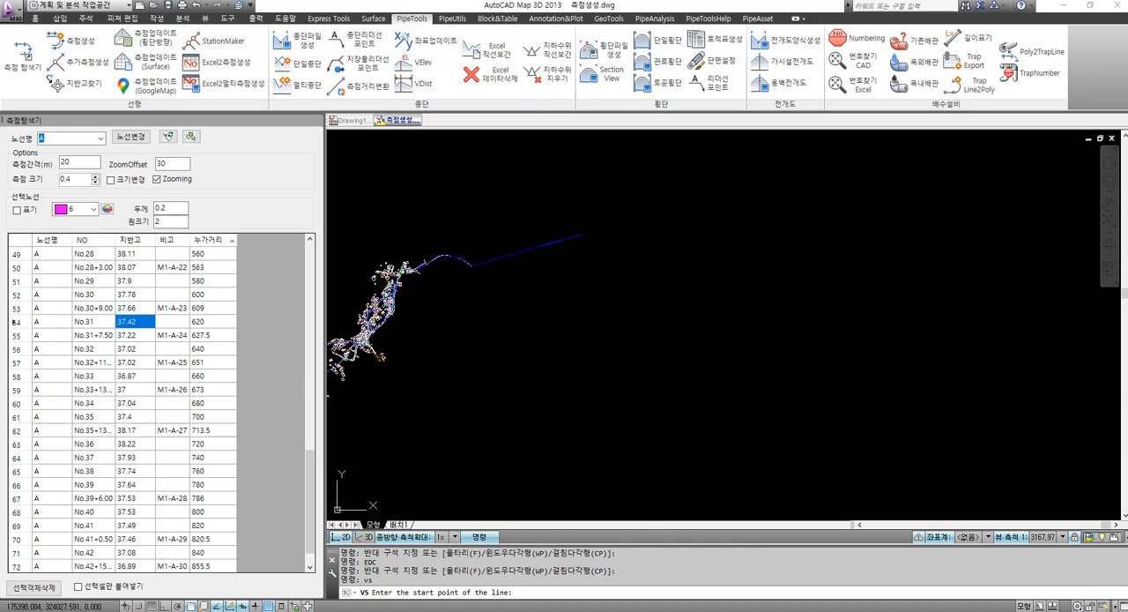
pyautogui.scroll(7, 806, 279)
pyautogui.scroll(-4, 652, 266)
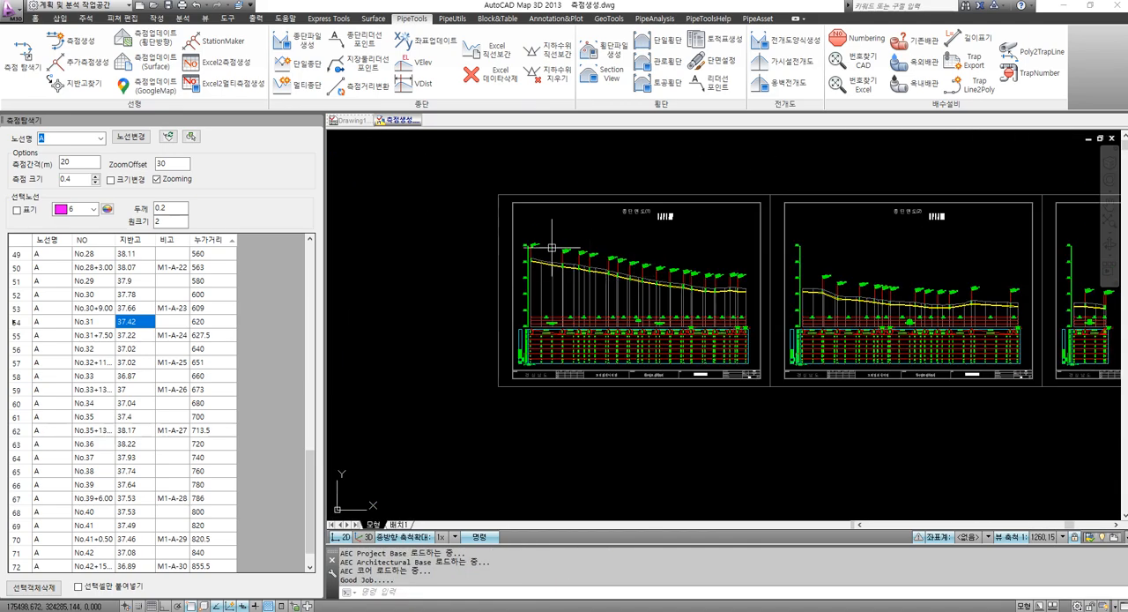
# Examine the profile sheets closely, checking the manholes, pipe line and data bands around M1-A-28 to M1-A-31
pyautogui.scroll(9, 553, 249)
pyautogui.scroll(-11, 533, 270)
pyautogui.write('z')
pyautogui.press('Return')
pyautogui.click(635, 259)
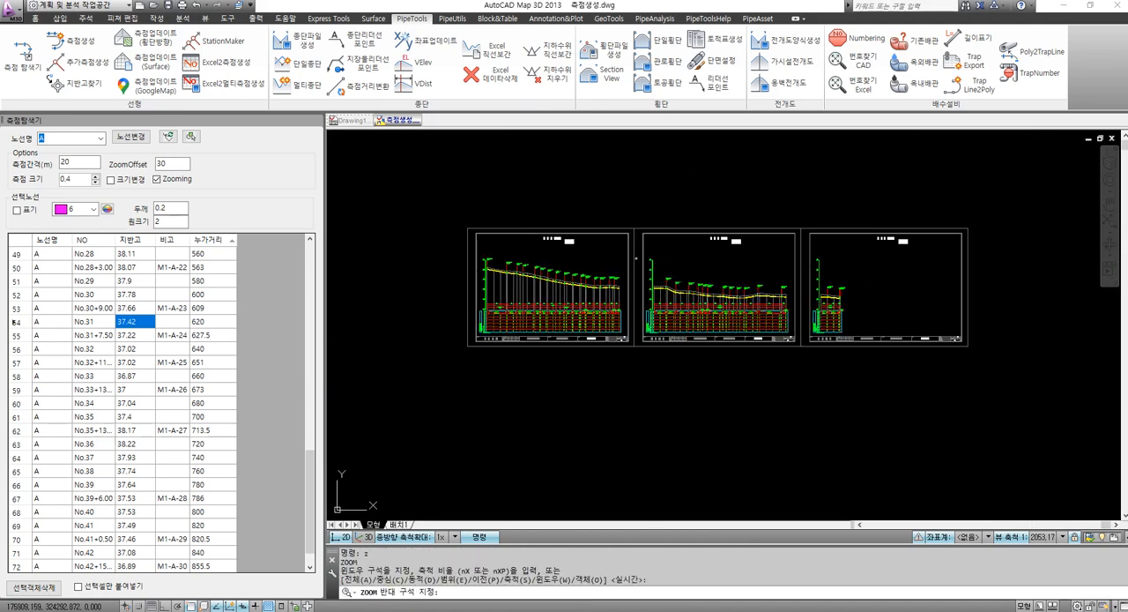
pyautogui.click(834, 347)
pyautogui.scroll(3, 942, 307)
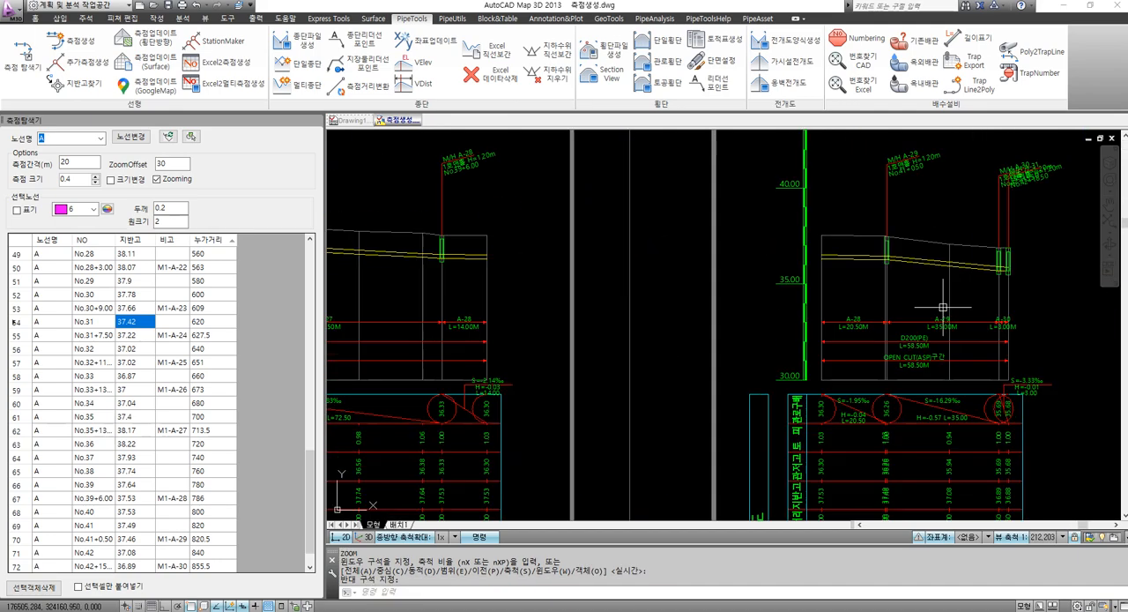
pyautogui.scroll(-10, 749, 326)
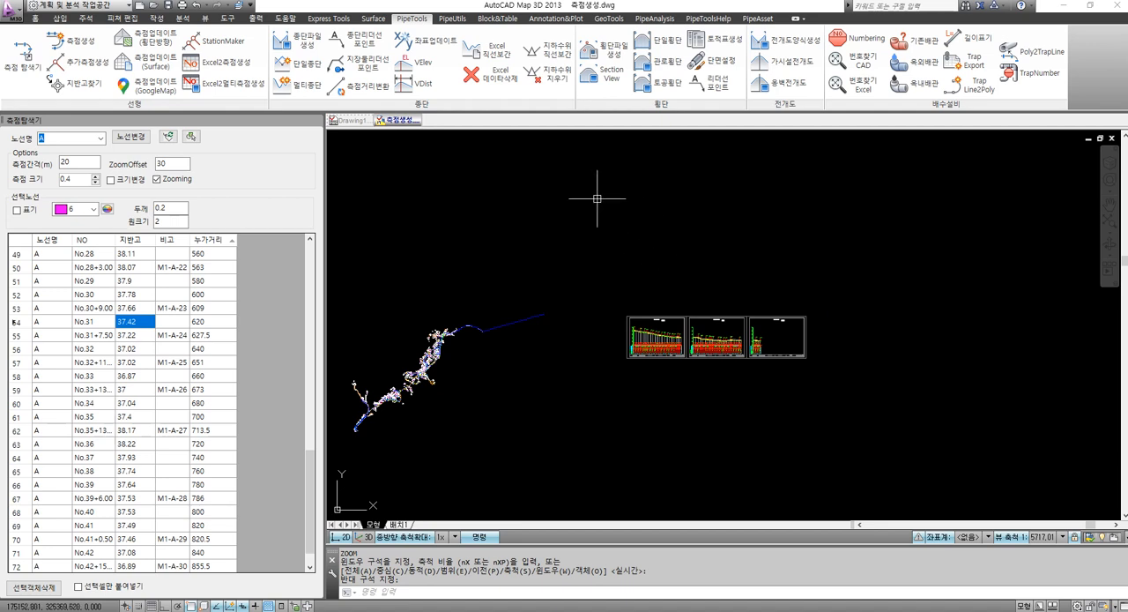
# Generate the cross-section views for route A with the current section settings and place them above the profile sheets
pyautogui.click(662, 78)
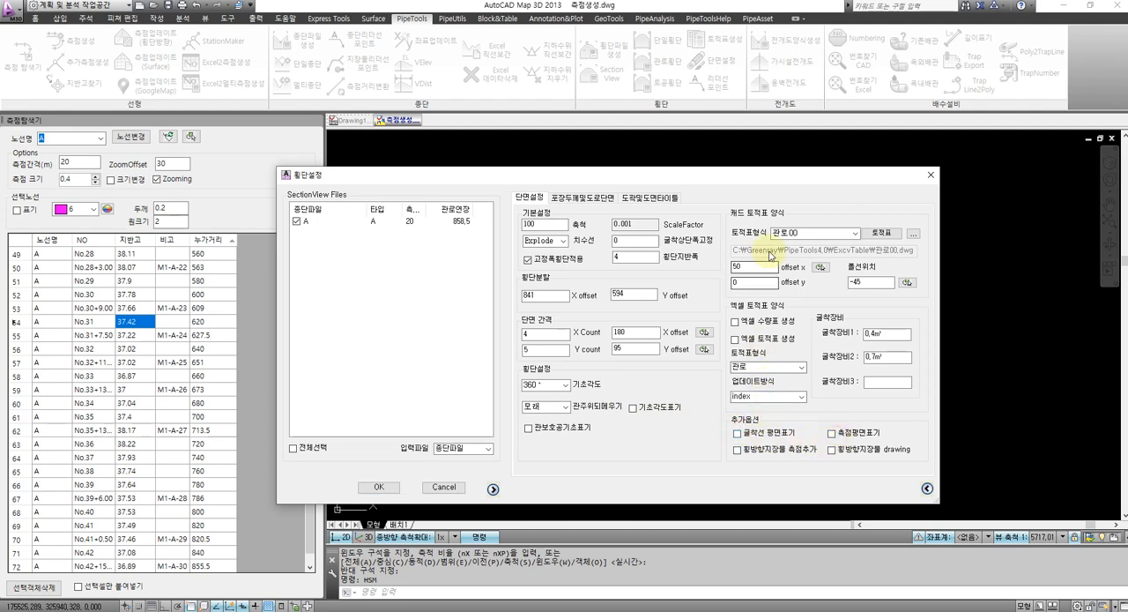
pyautogui.click(378, 485)
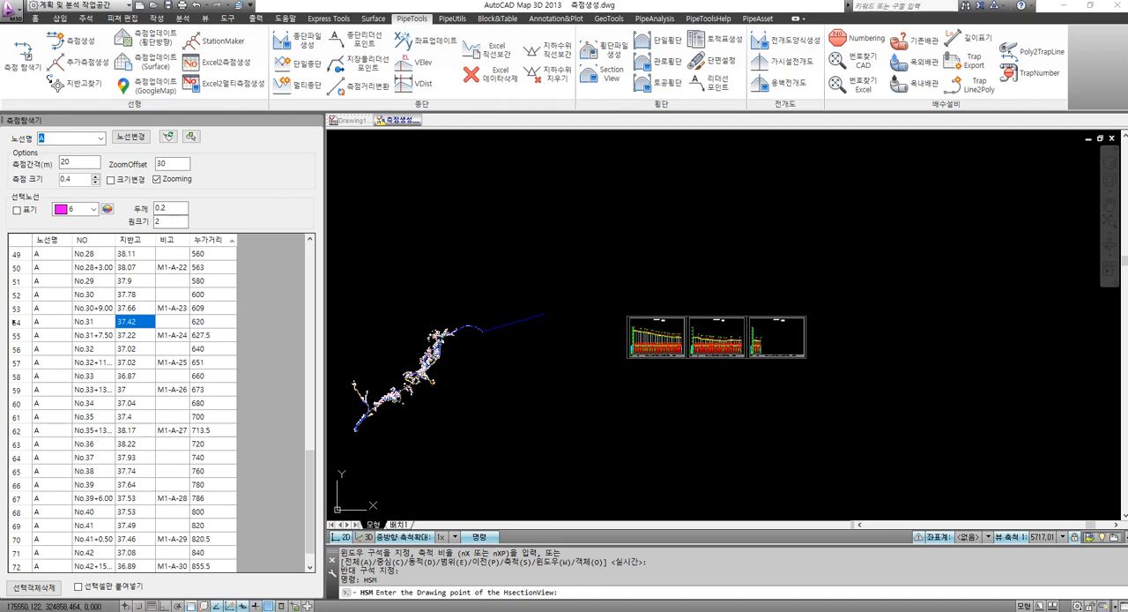
pyautogui.click(644, 259)
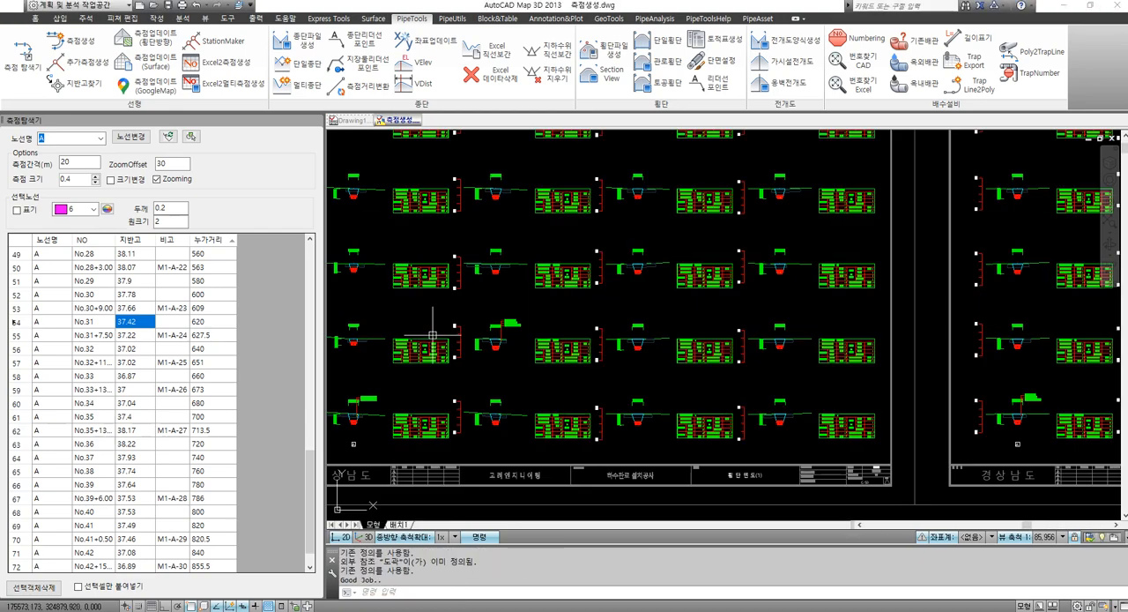
# Look over the cross-section sheets and compare them with the profile sheets
pyautogui.scroll(13, 439, 335)
pyautogui.scroll(-11, 622, 337)
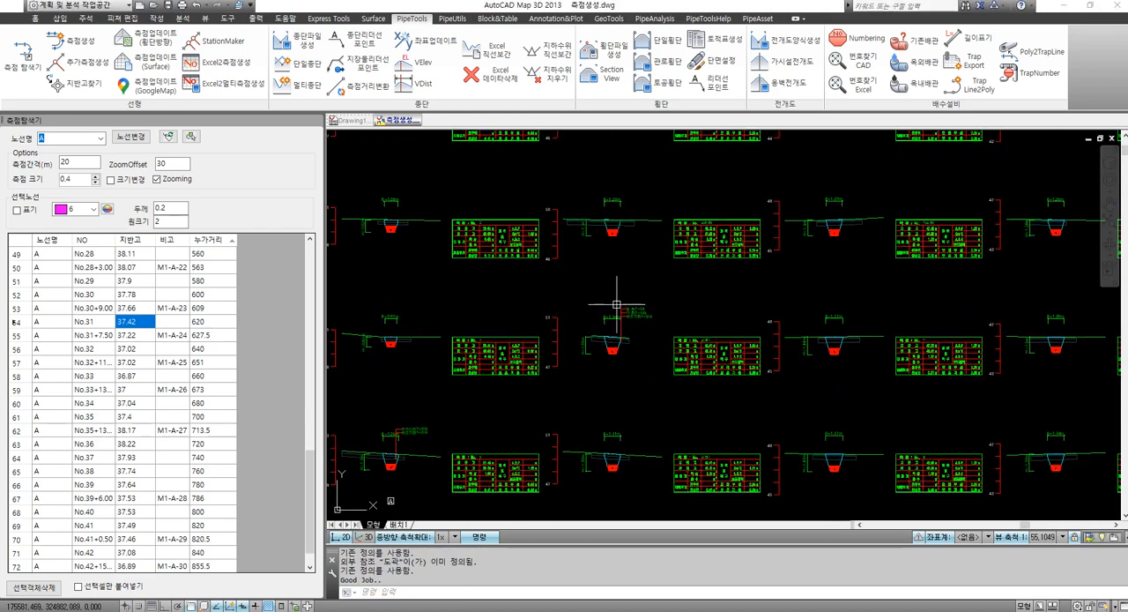
pyautogui.scroll(8, 616, 304)
pyautogui.scroll(-17, 625, 288)
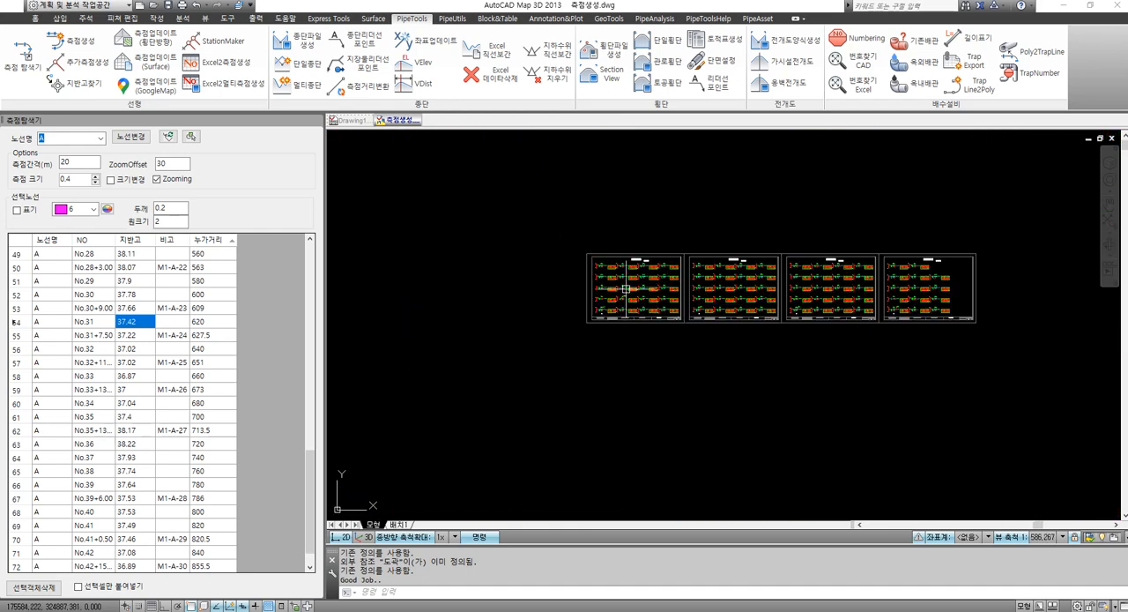
pyautogui.scroll(-10, 728, 322)
pyautogui.scroll(4, 746, 361)
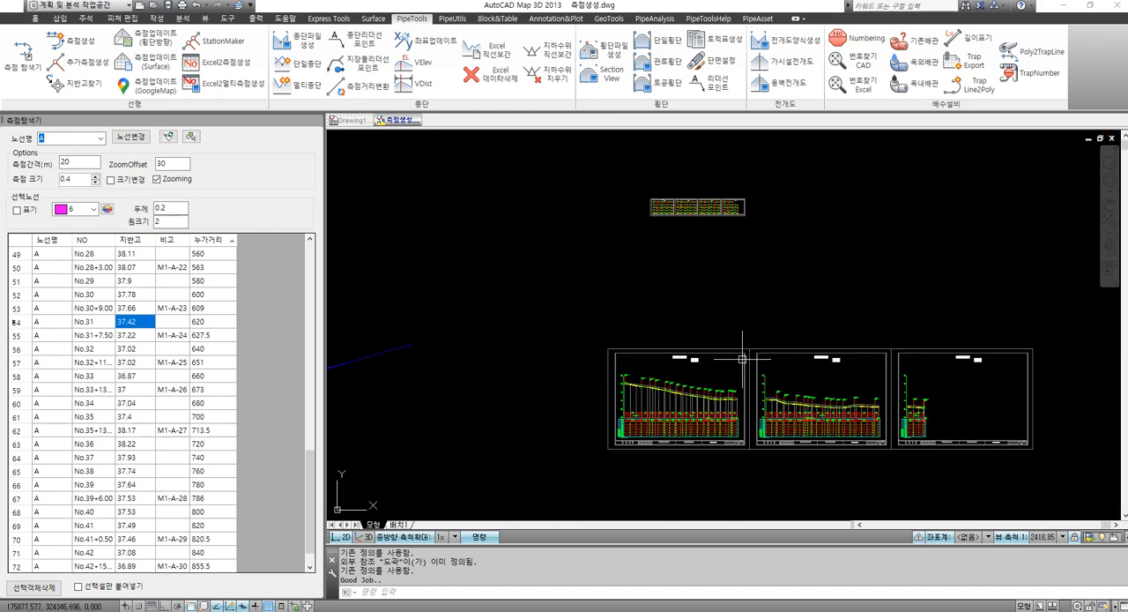
pyautogui.scroll(-4, 716, 351)
pyautogui.scroll(7, 718, 354)
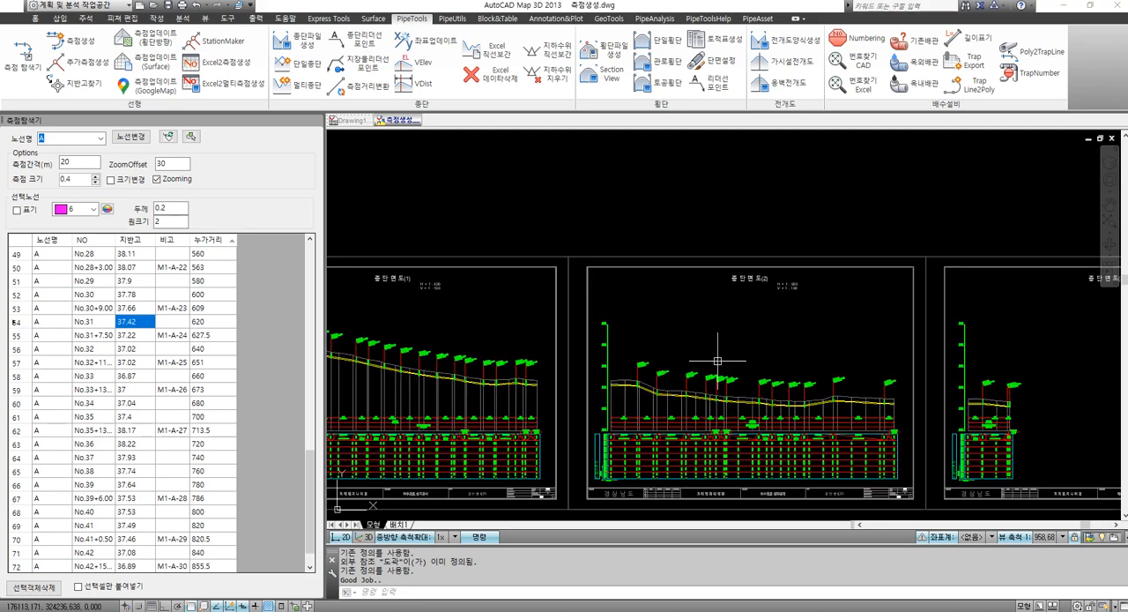
pyautogui.scroll(-3, 705, 360)
pyautogui.scroll(-4, 688, 359)
pyautogui.scroll(18, 578, 310)
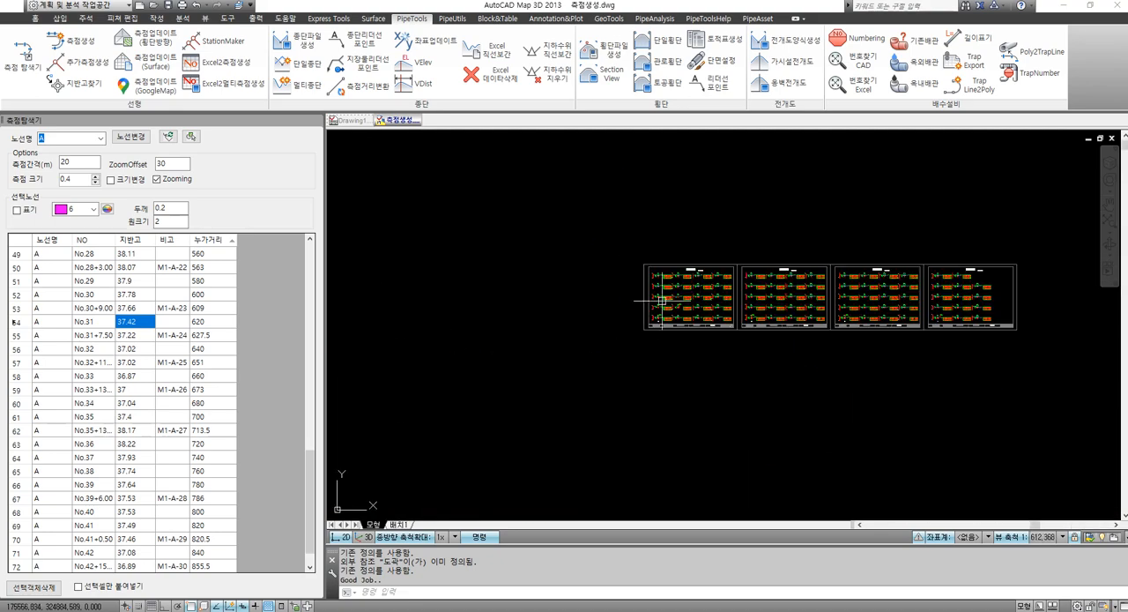
# Zoom to the cross-section of station No.1 to examine its trench dimensions, pavement layers and quantity table
pyautogui.write('z')
pyautogui.press('Return')
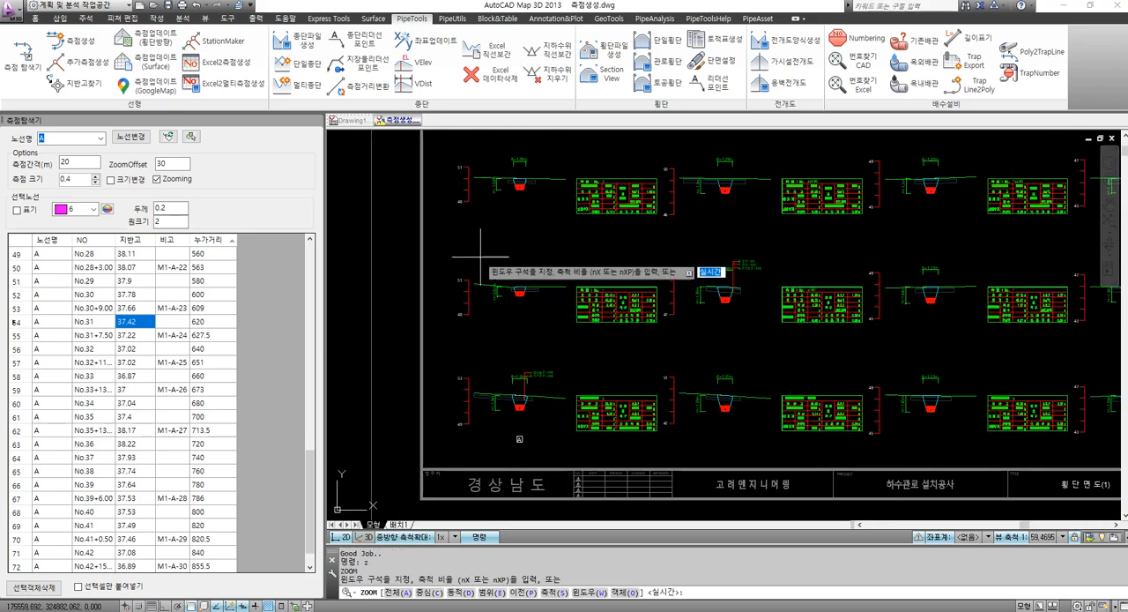
pyautogui.click(462, 227)
pyautogui.click(702, 354)
pyautogui.scroll(-6, 624, 322)
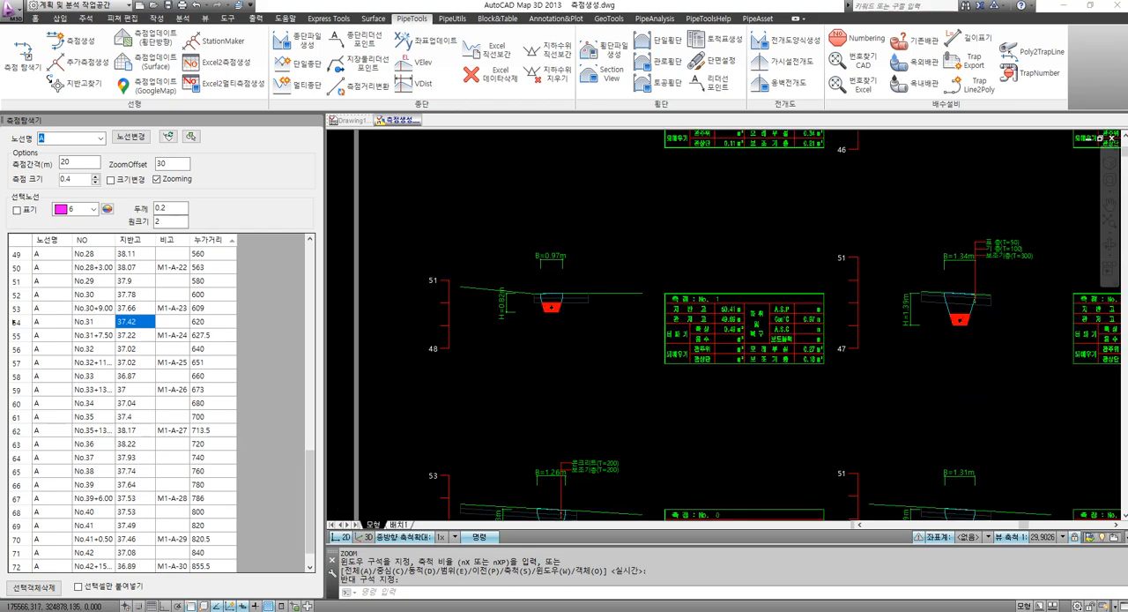
# Examine the individual trench sections on the first cross-section sheet, then view the whole set together with the profile sheets
pyautogui.scroll(10, 594, 227)
pyautogui.scroll(-5, 622, 264)
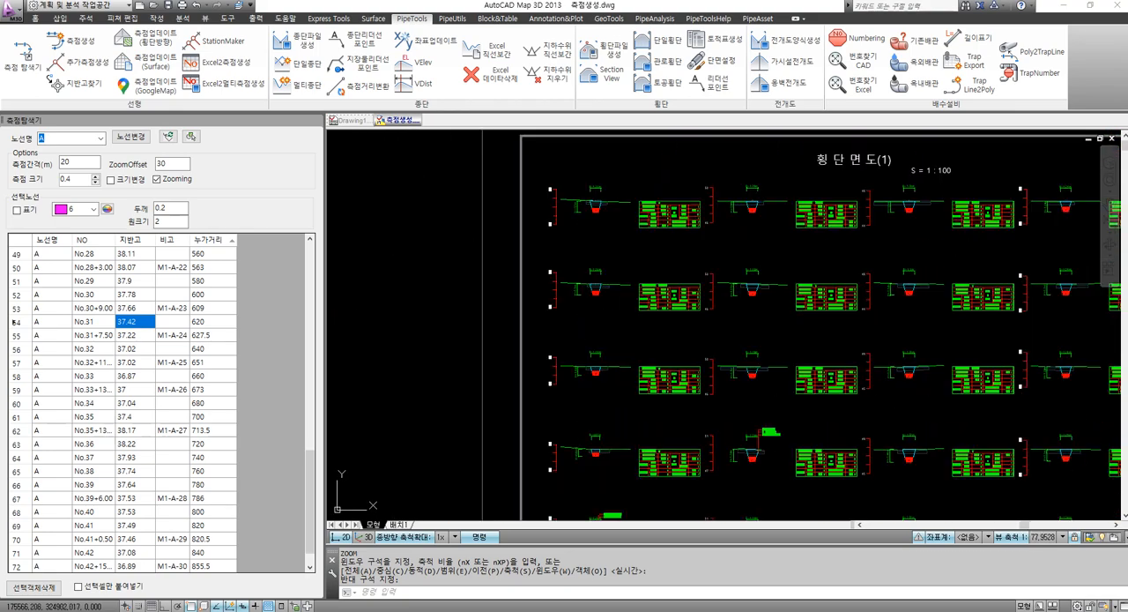
pyautogui.scroll(4, 624, 252)
pyautogui.scroll(-8, 617, 256)
pyautogui.scroll(-4, 622, 253)
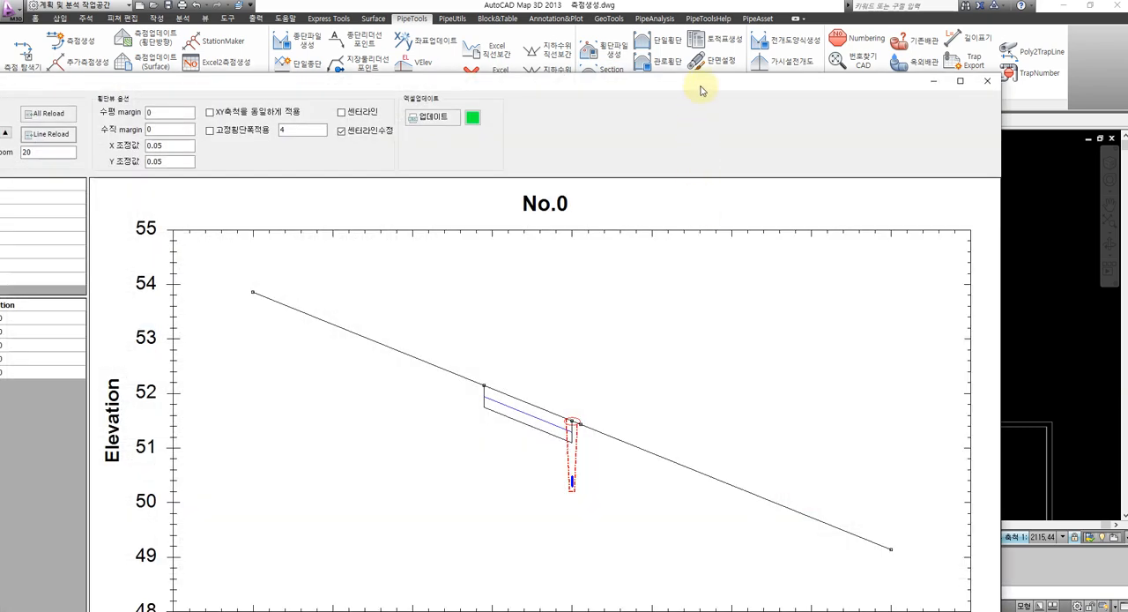
# Open a maximized Section View for route A and reload its sections with the fixed cross-section width of 4 applied
pyautogui.doubleClick(700, 85)
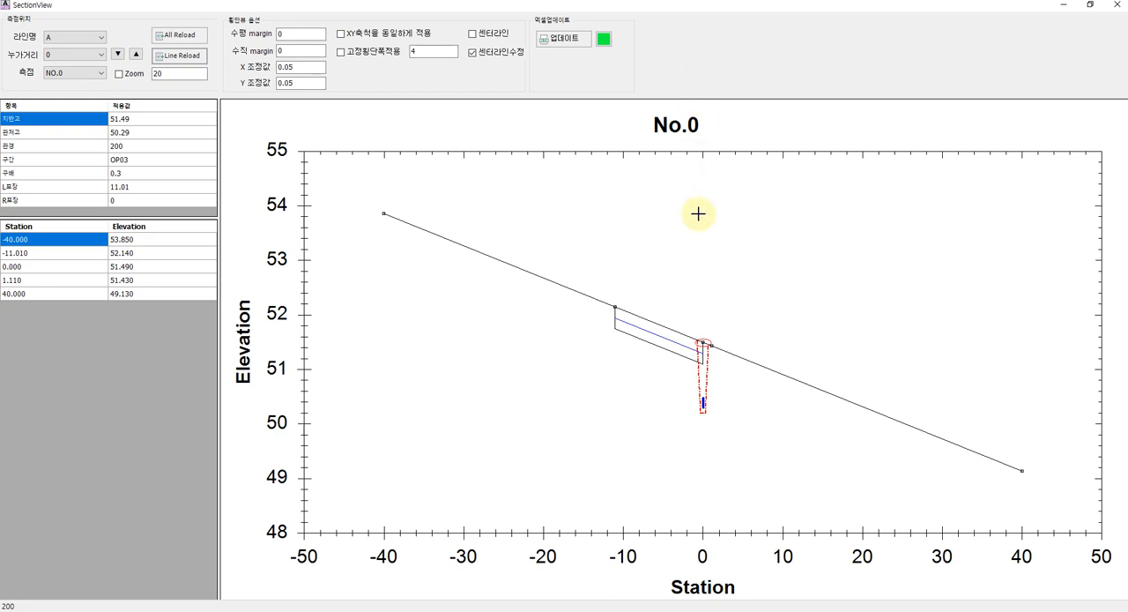
pyautogui.click(84, 56)
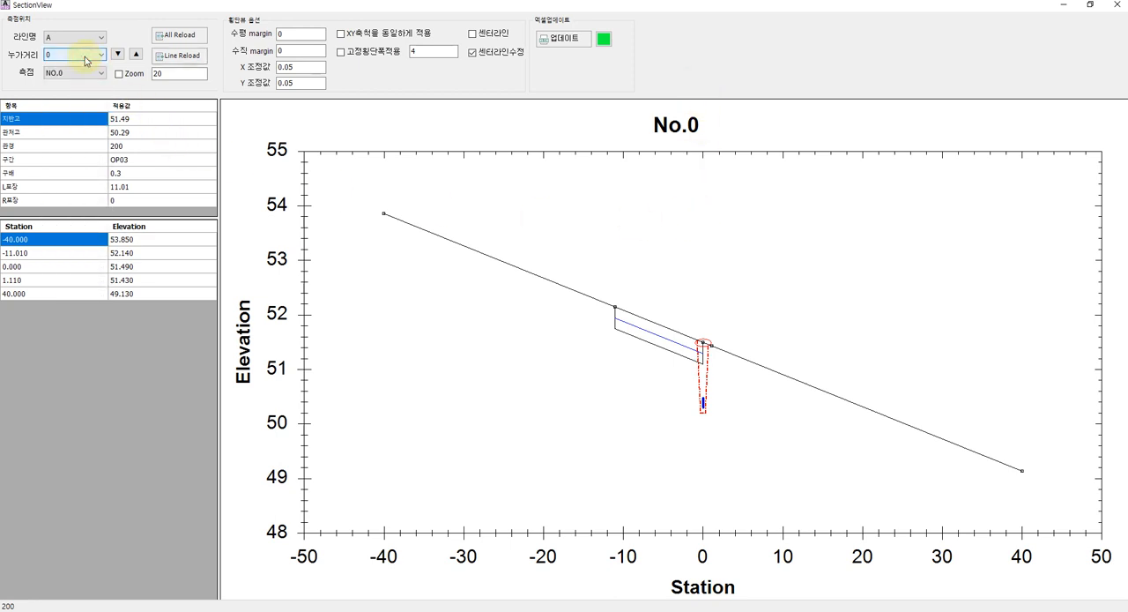
pyautogui.scroll(-3, 86, 61)
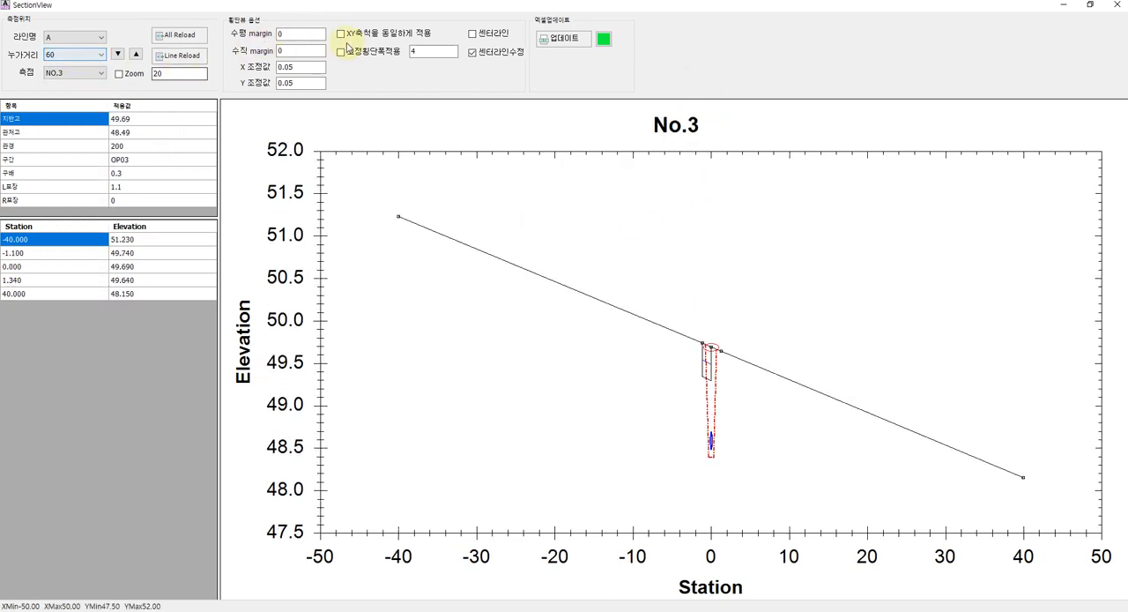
pyautogui.click(190, 42)
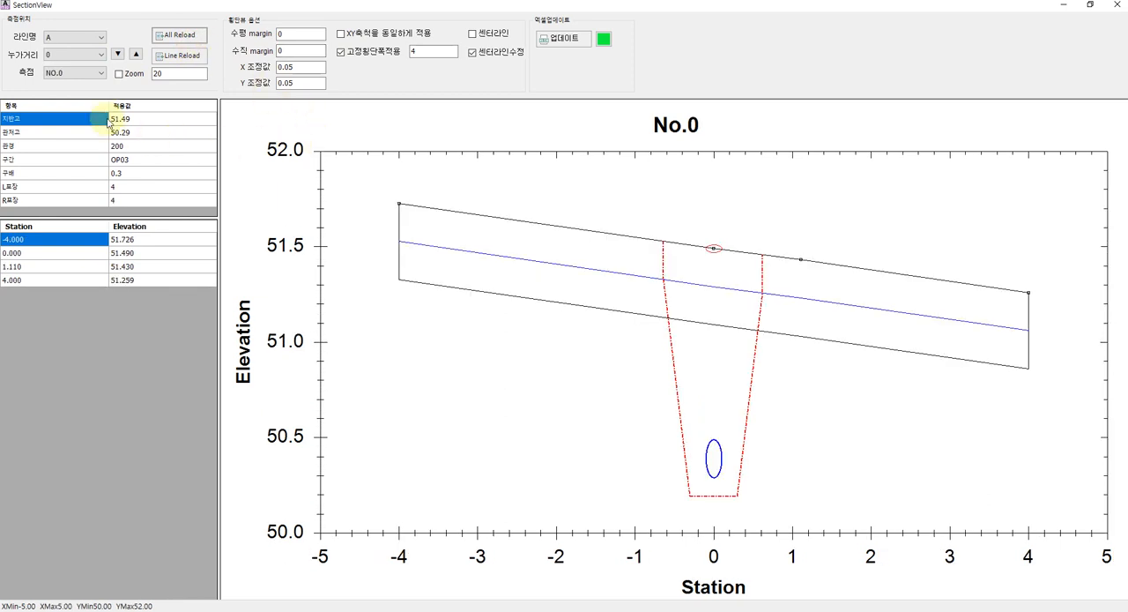
# Step through route A's cross-sections by cumulative distance, from the start of the line up to 858.5
pyautogui.doubleClick(91, 59)
pyautogui.scroll(-4, 91, 59)
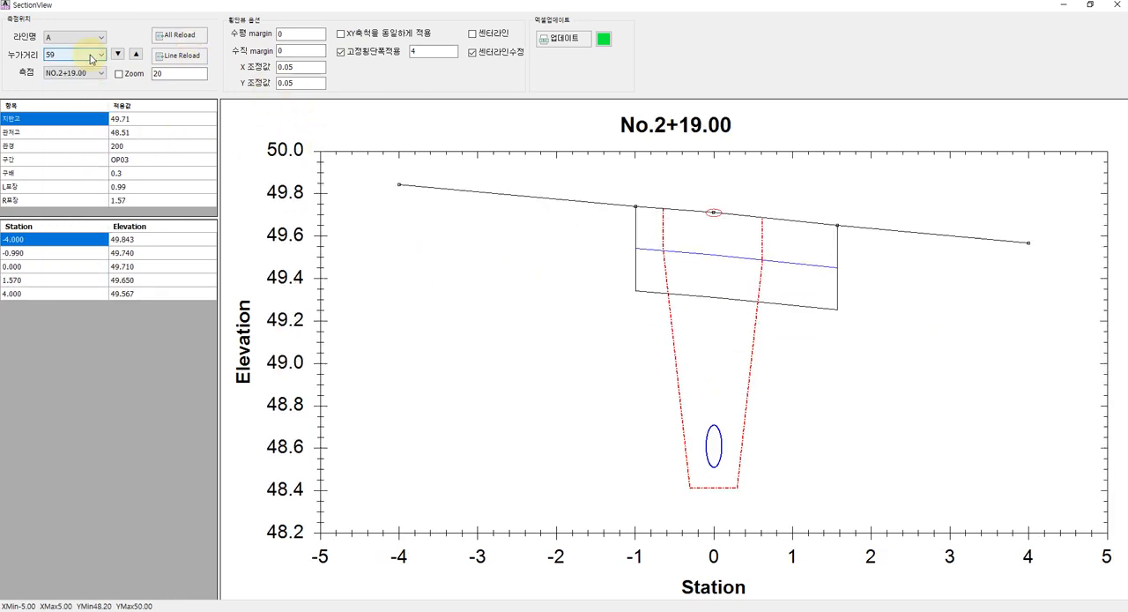
pyautogui.scroll(-6, 92, 59)
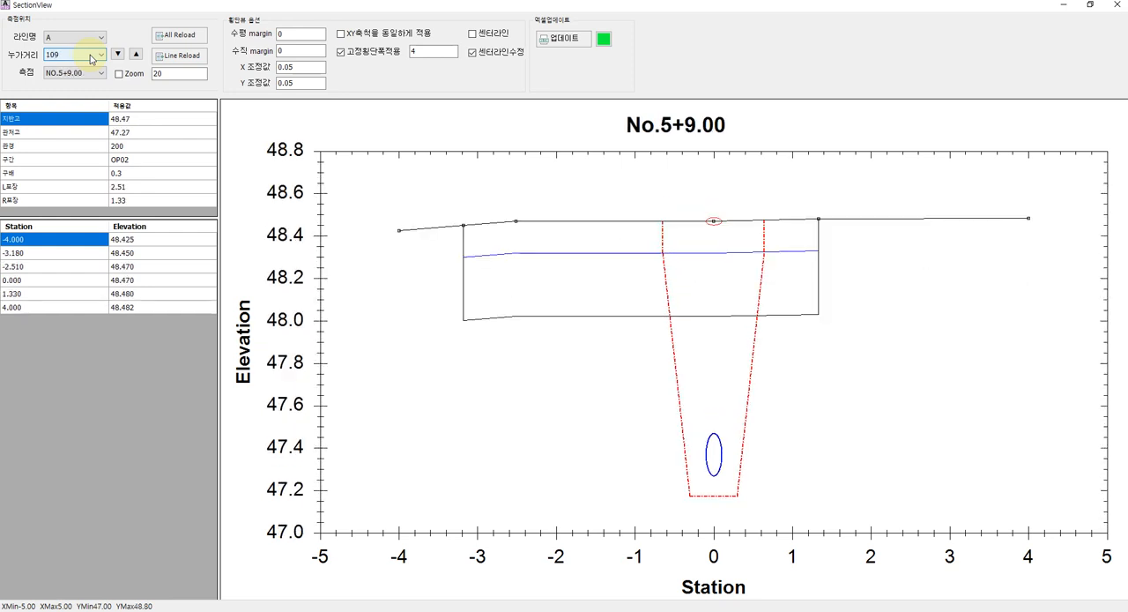
pyautogui.scroll(-2, 92, 59)
pyautogui.click(92, 56)
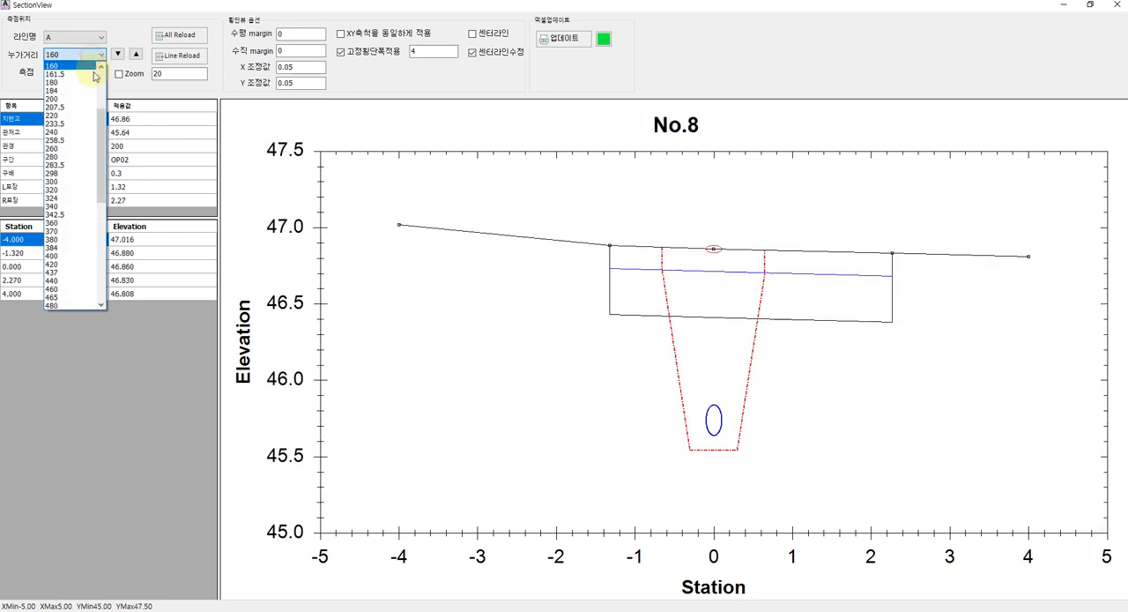
pyautogui.moveTo(102, 133); pyautogui.dragTo(91, 271)
pyautogui.click(83, 302)
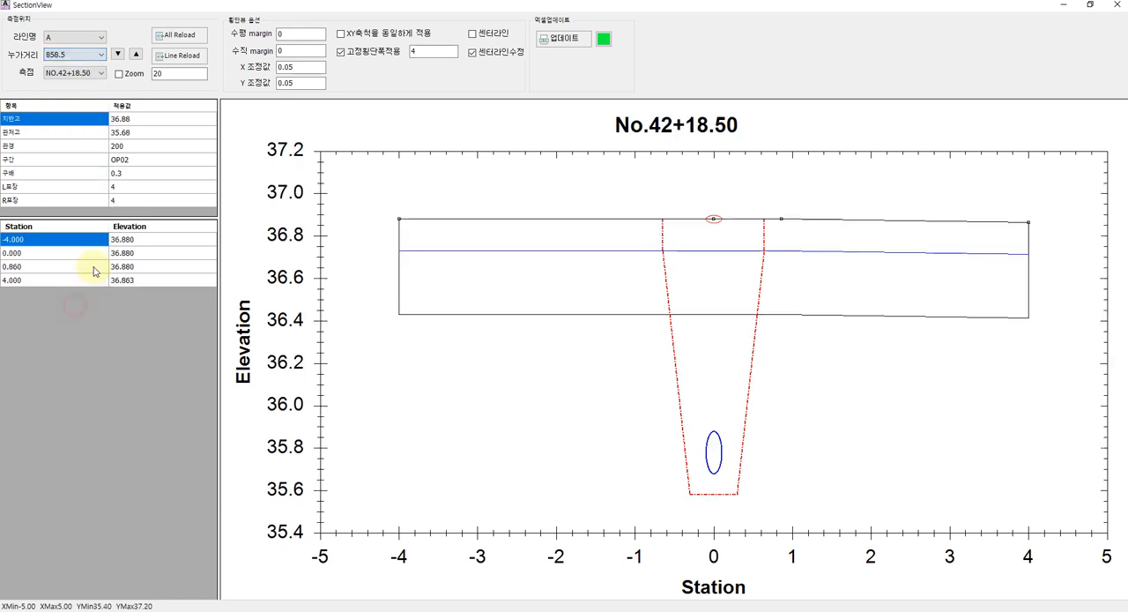
# Browse the cross-sections backwards by station name, from No.42+18.50 through No.39 and No.31+7.50 to No.23+5.00
pyautogui.click(83, 75)
pyautogui.click(83, 74)
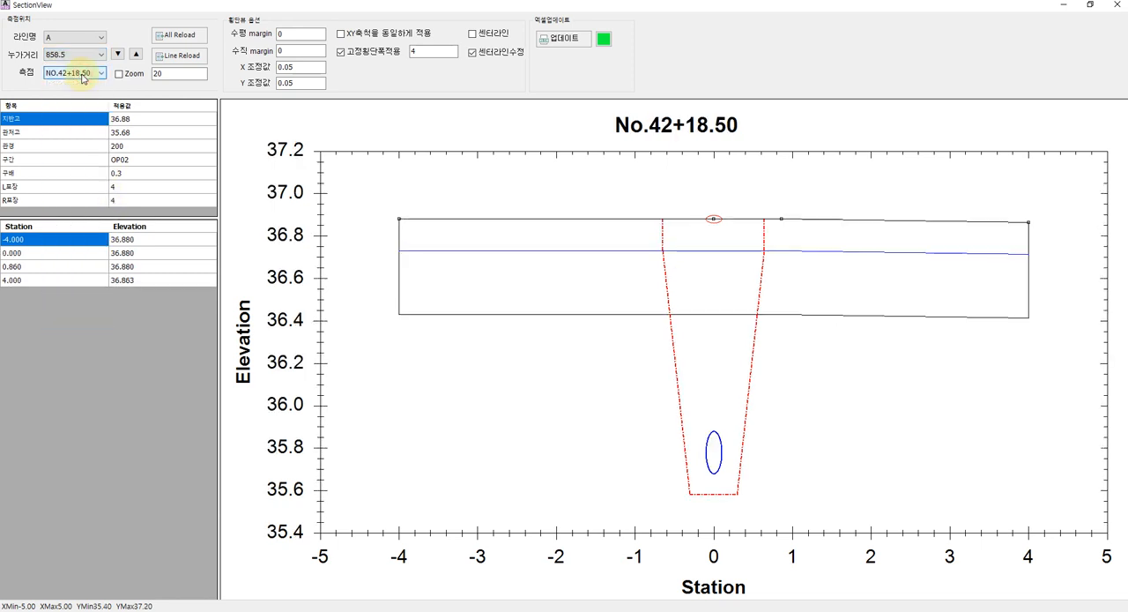
pyautogui.scroll(5, 83, 76)
pyautogui.scroll(5, 82, 76)
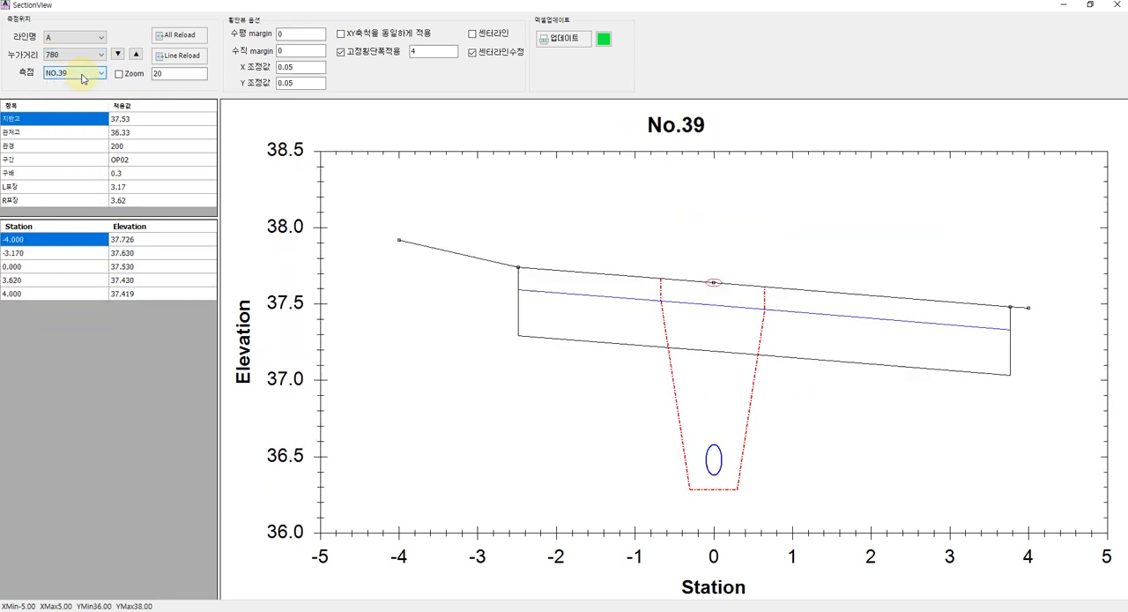
pyautogui.scroll(8, 83, 78)
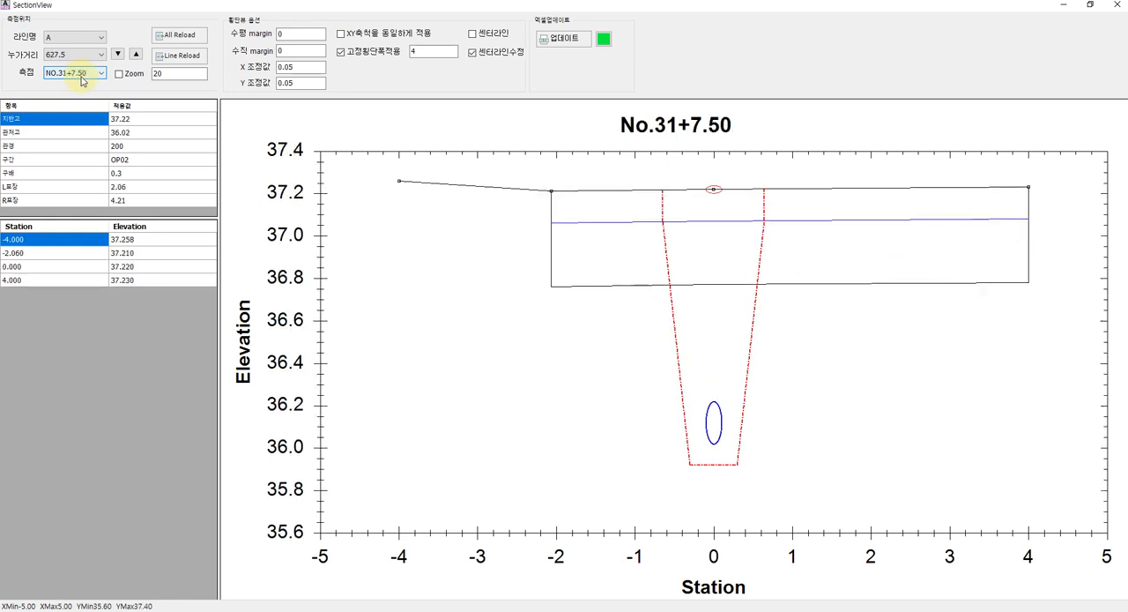
pyautogui.scroll(3, 83, 83)
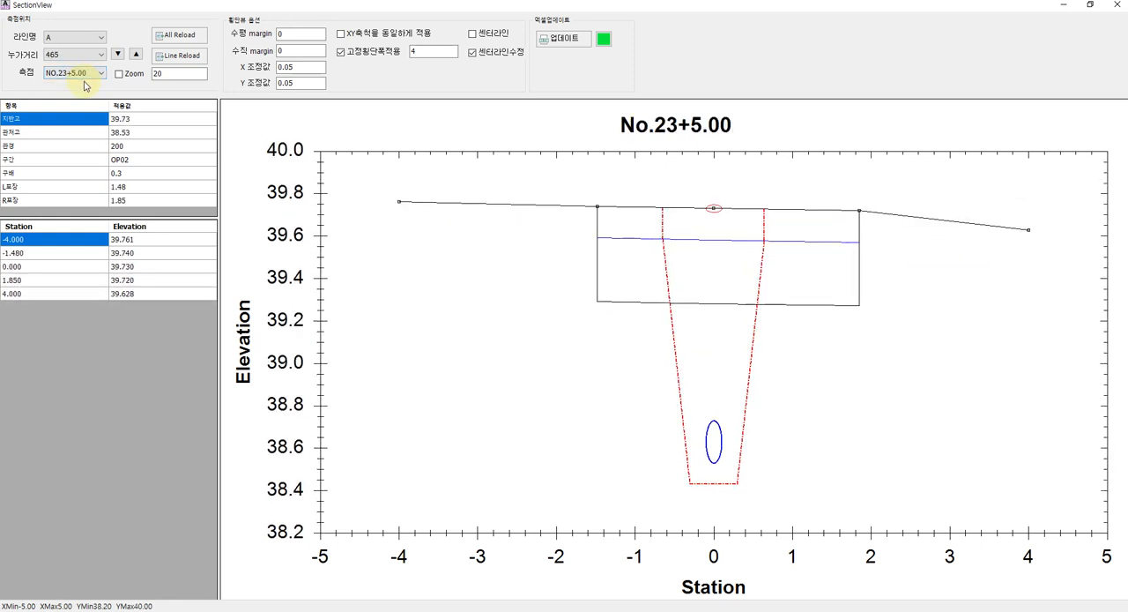